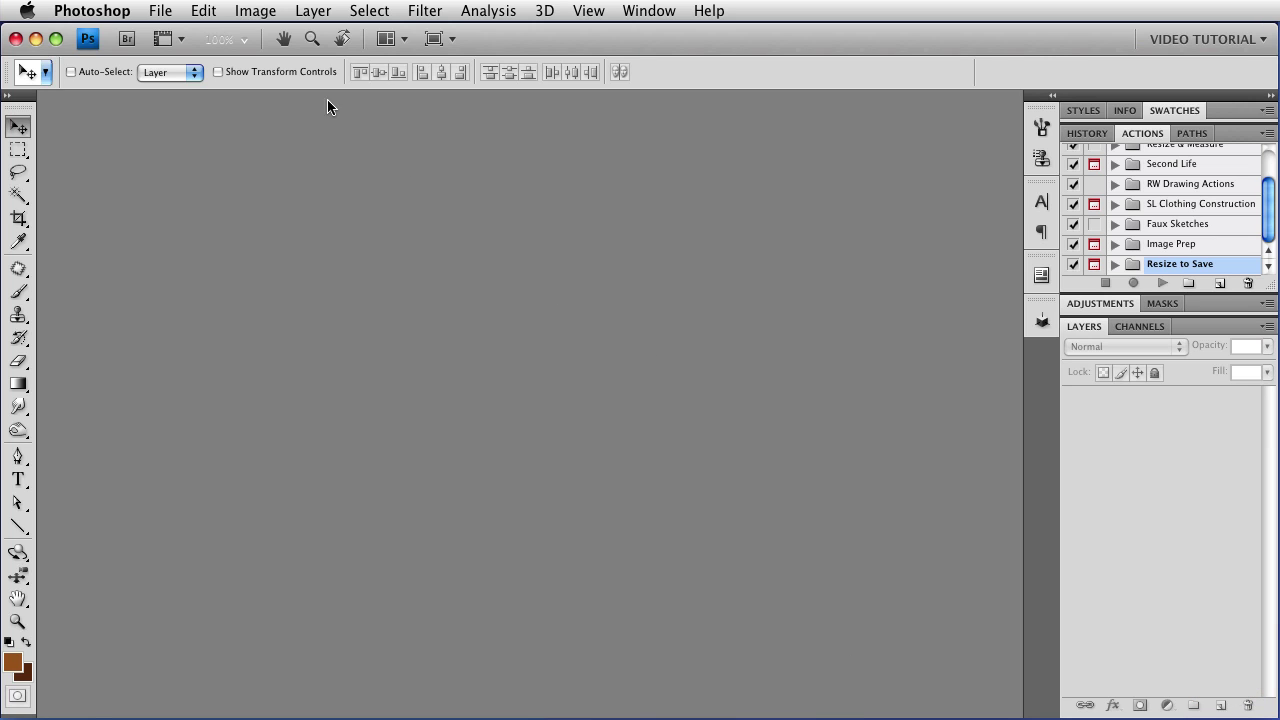
# Step: Create Untitled-1 from the 512 × 512 px transparent preset in File > New
pyautogui.click(163, 12)
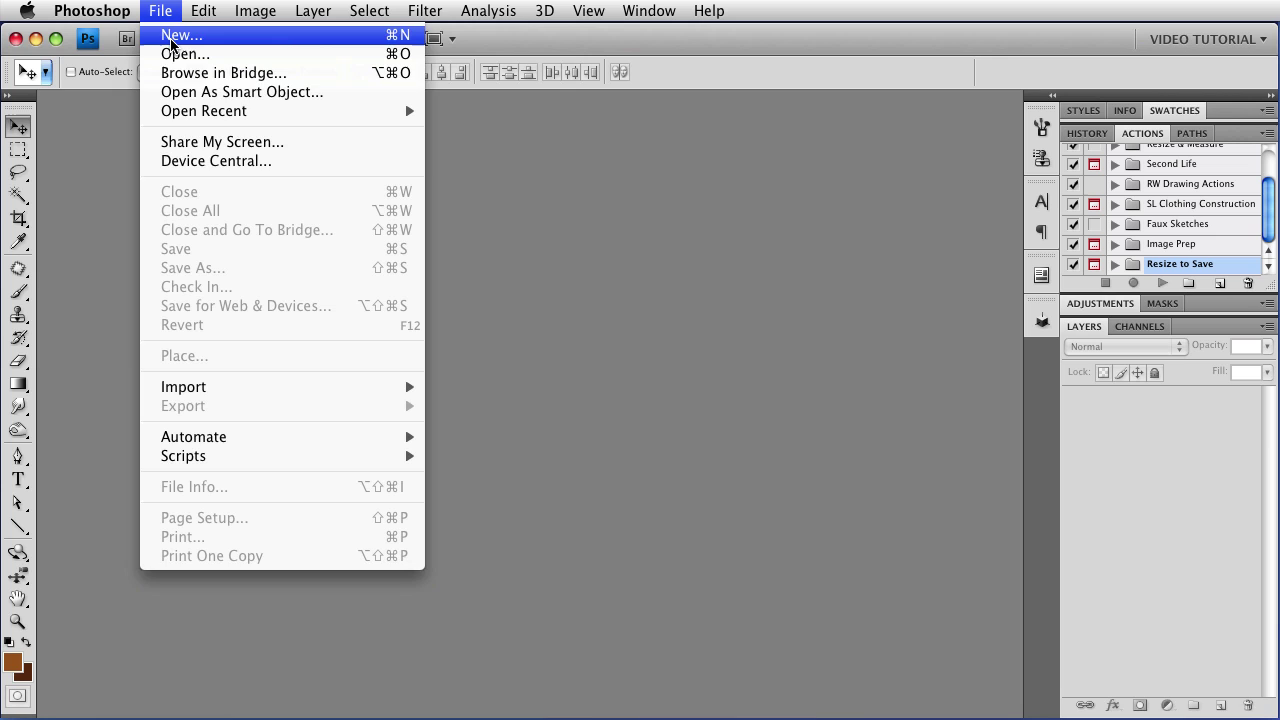
pyautogui.click(171, 41)
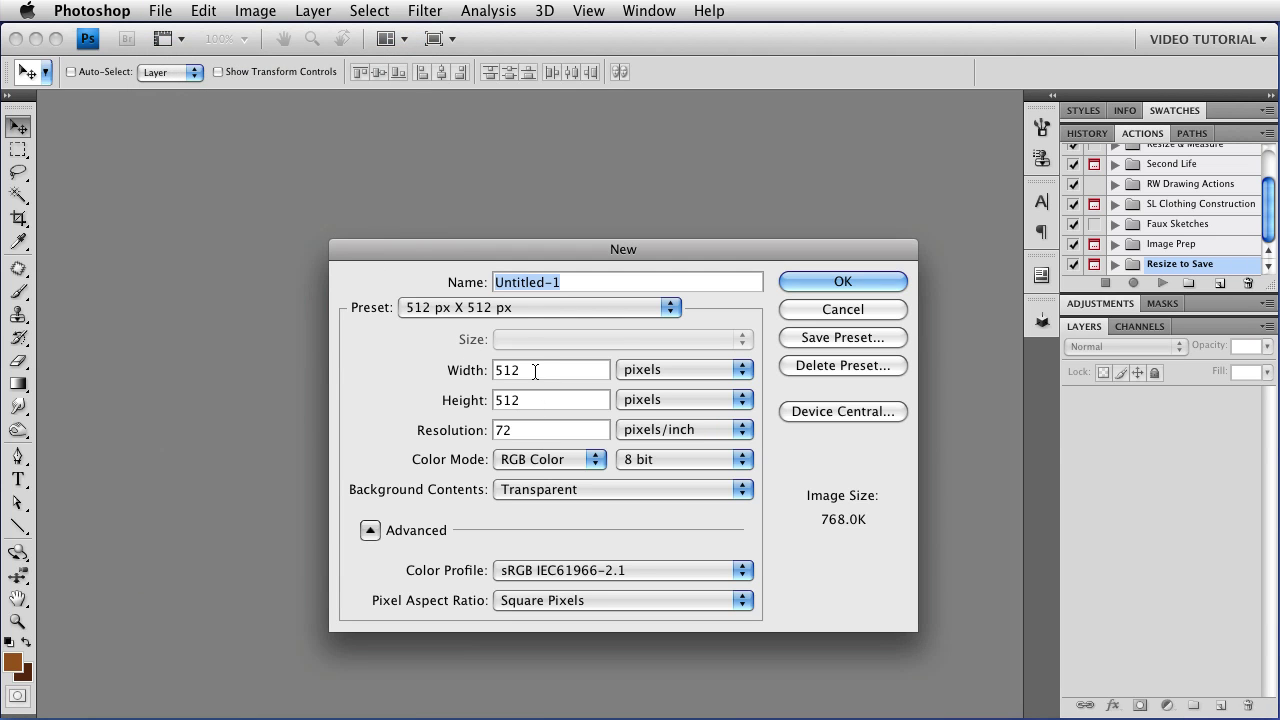
pyautogui.click(849, 283)
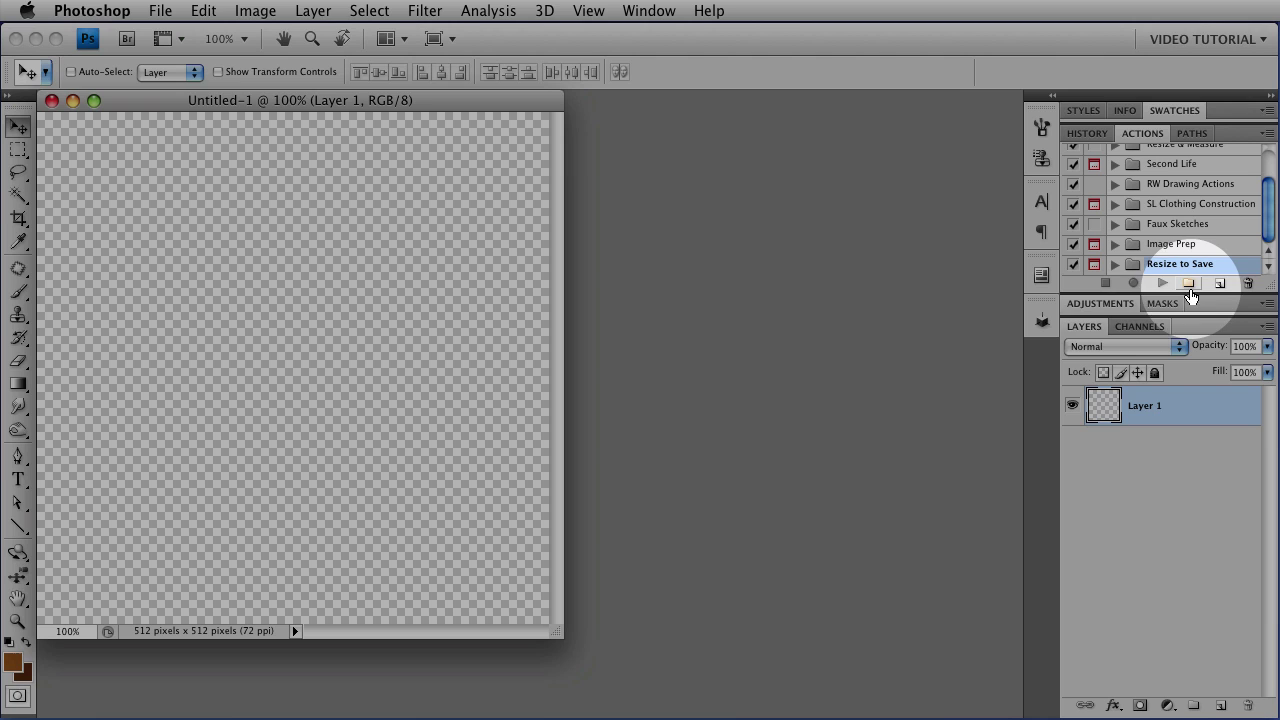
# Step: Create an action set named Textures and a new action named Wood Grain inside it
pyautogui.click(1188, 284)
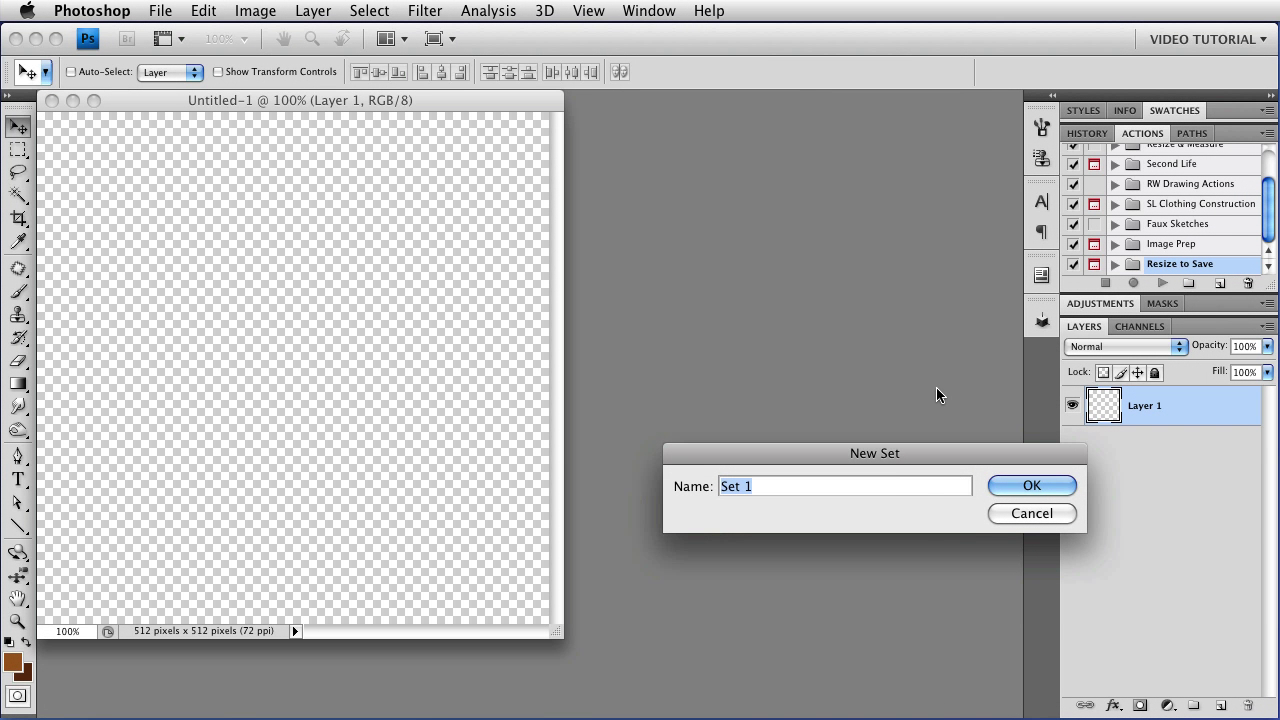
pyautogui.write('Textures')
pyautogui.press('Return')
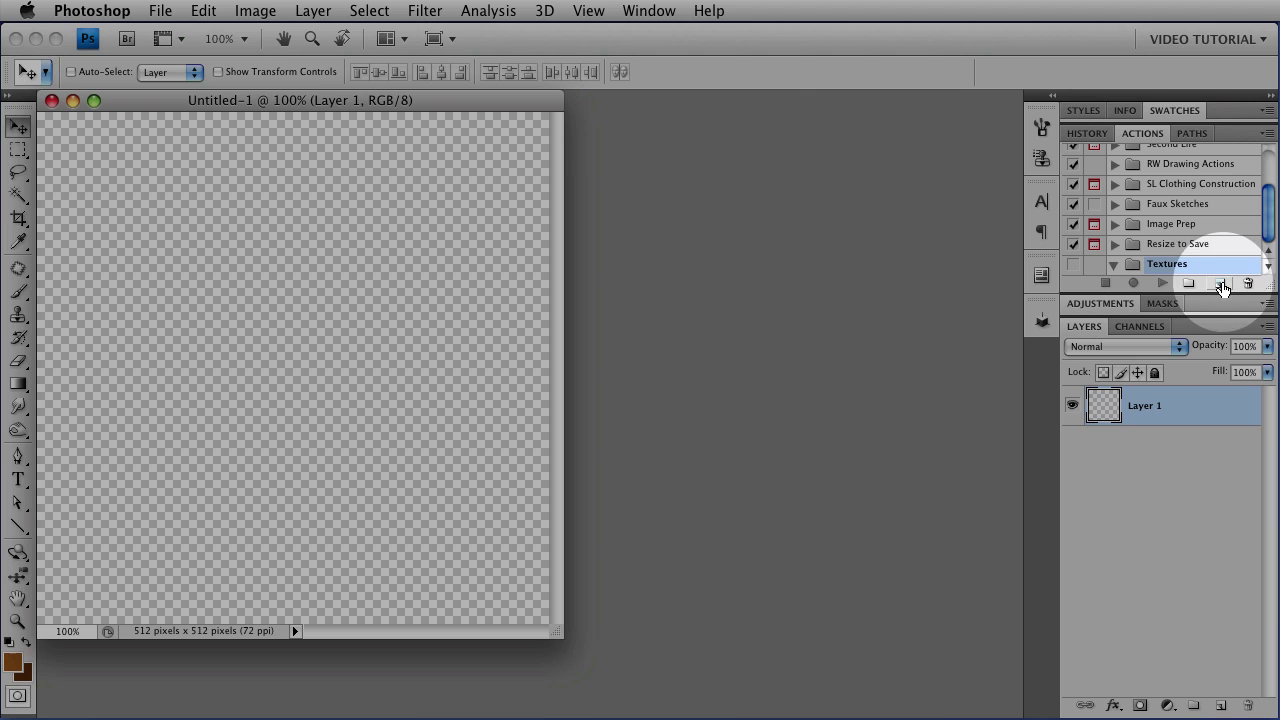
pyautogui.click(1220, 286)
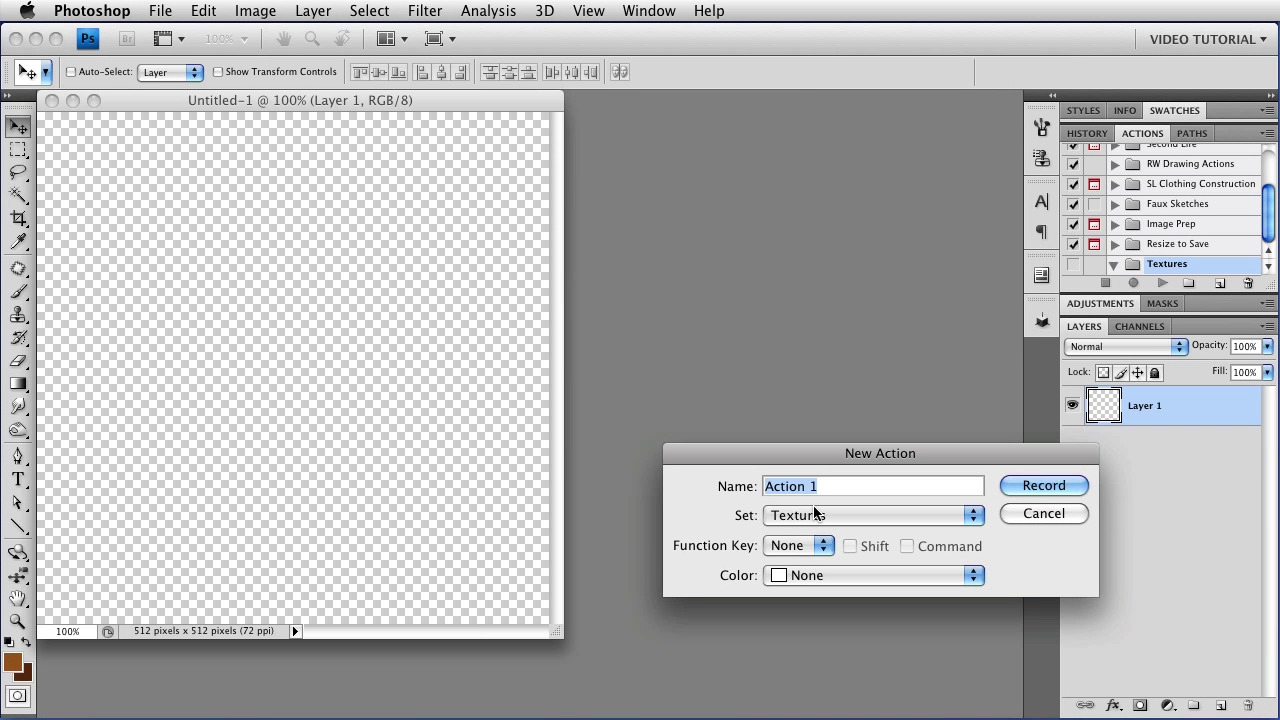
pyautogui.write('Wood Grain')
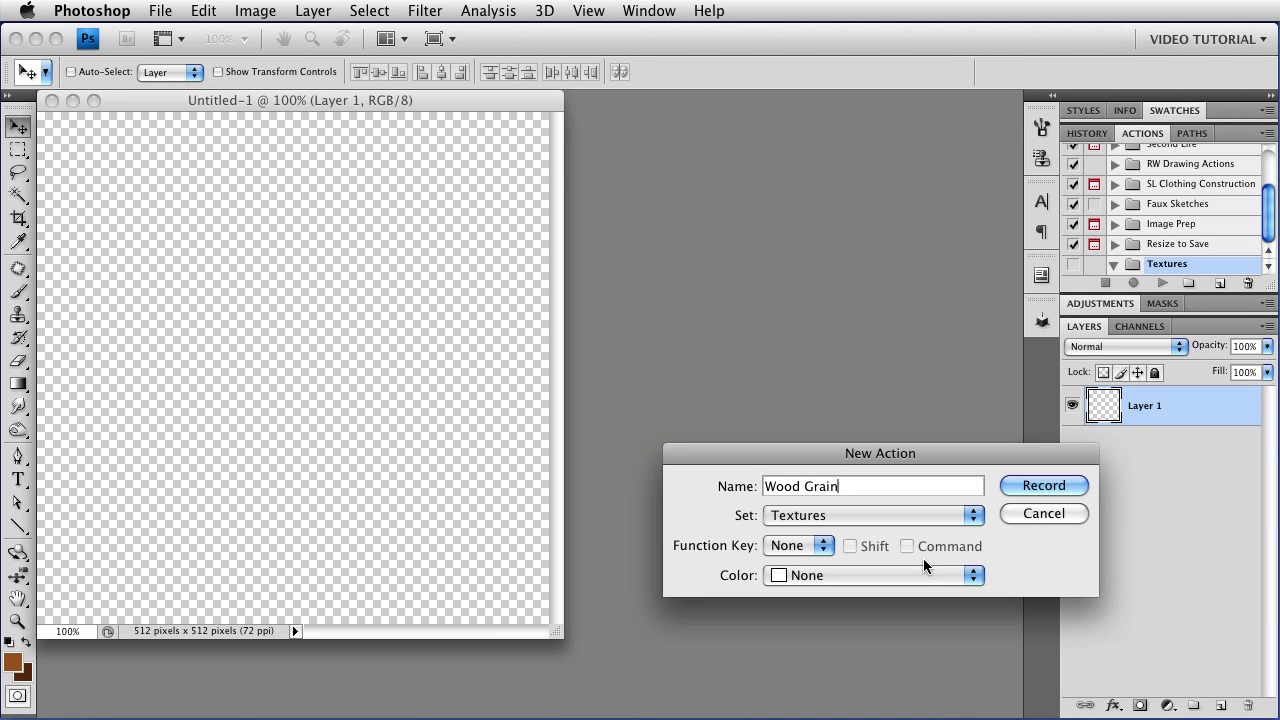
# Step: Start recording, then add a Wood Grain layer filled with the brown foreground colour
pyautogui.click(1044, 486)
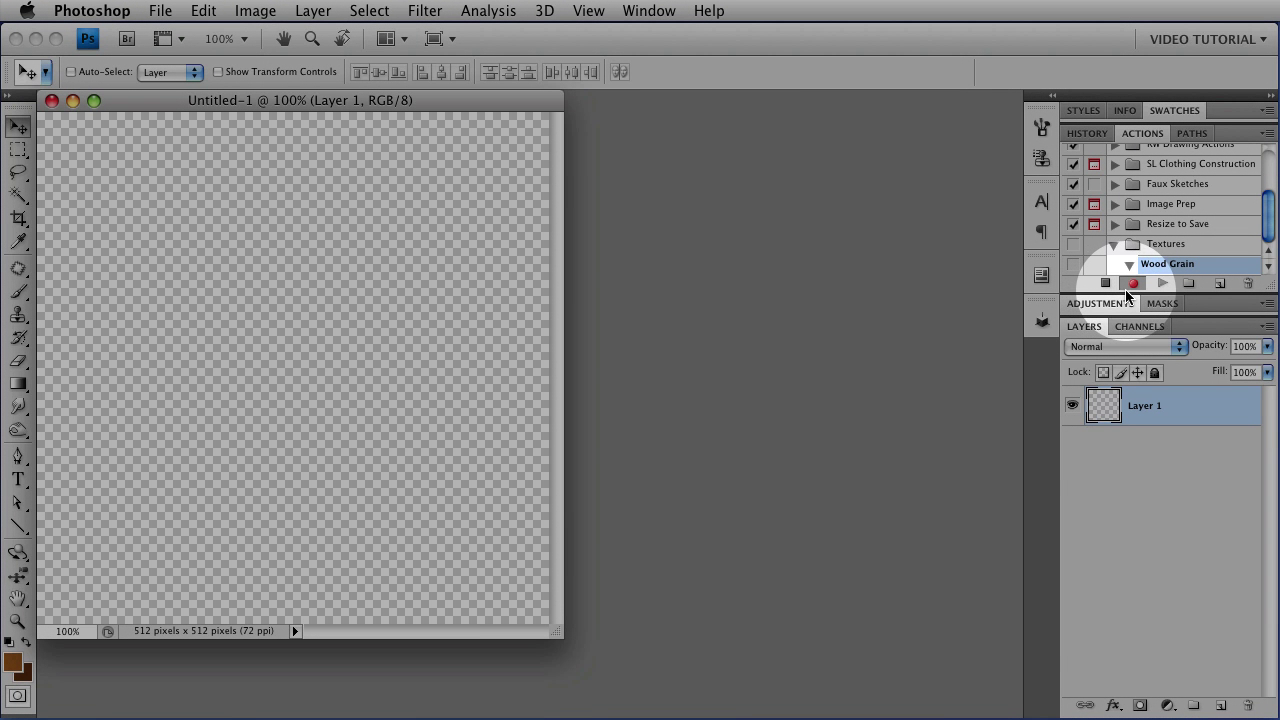
pyautogui.click(1106, 285)
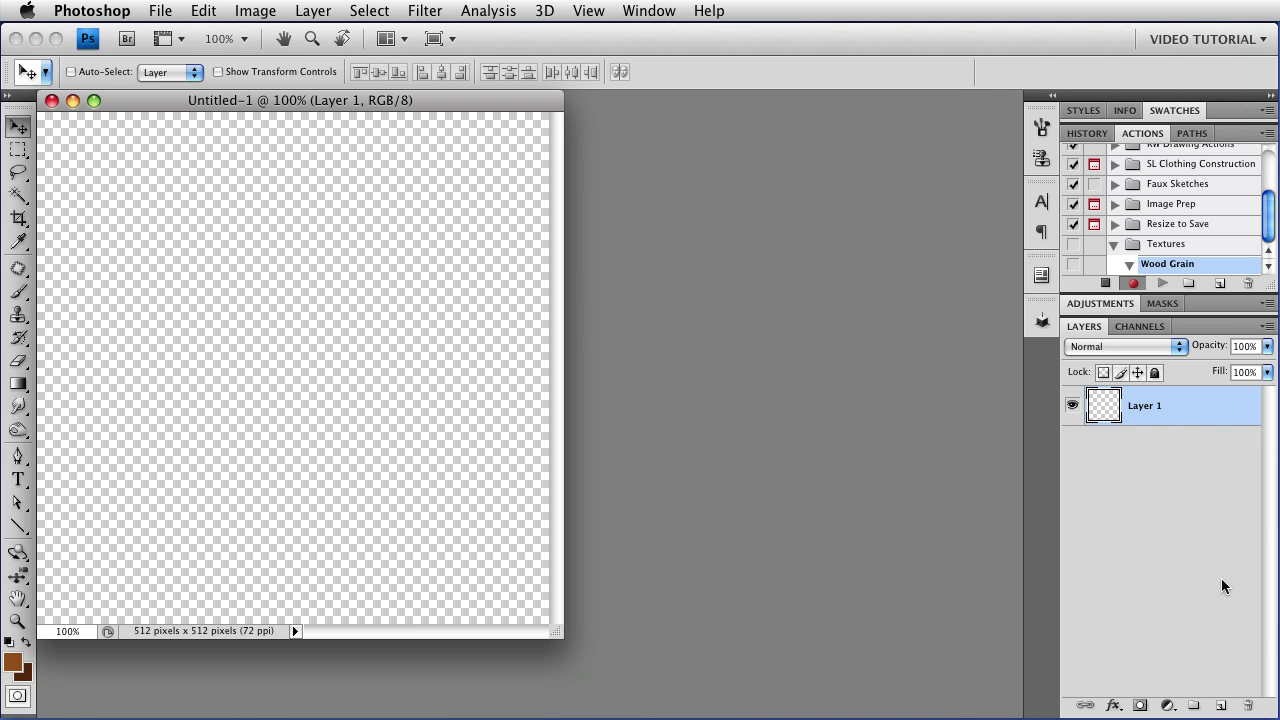
pyautogui.click(1220, 706)
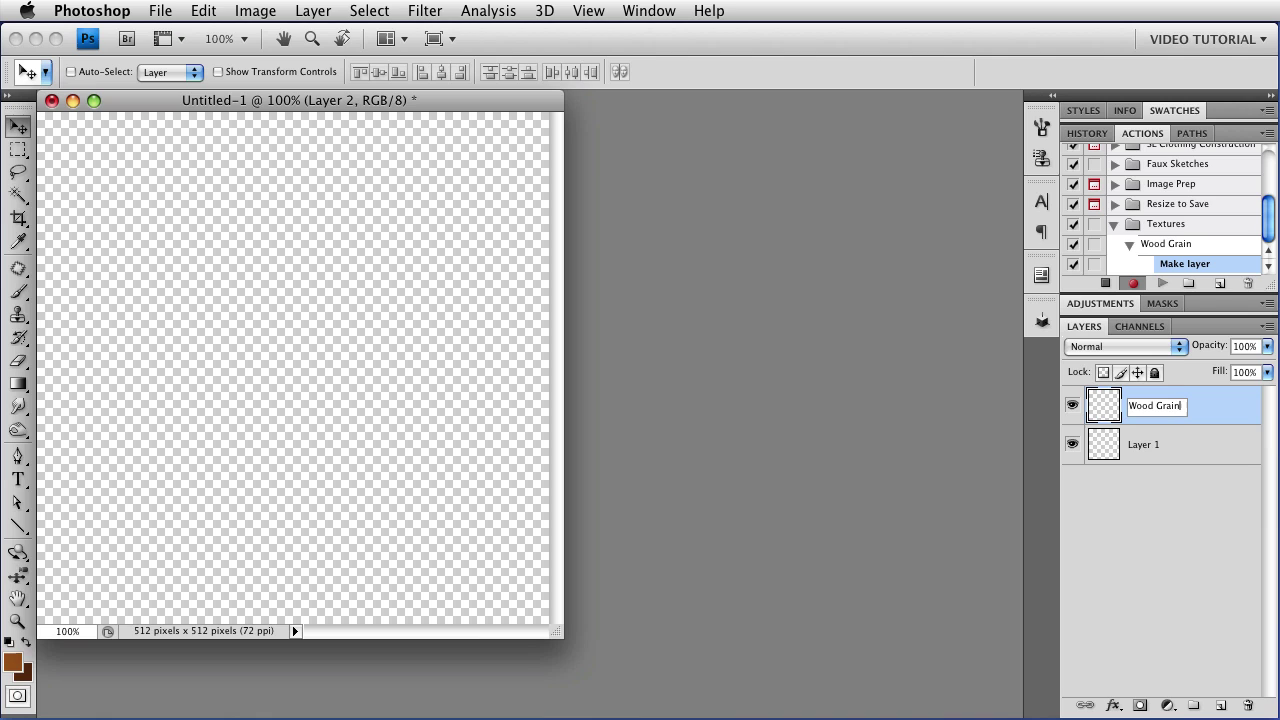
pyautogui.press('Return')
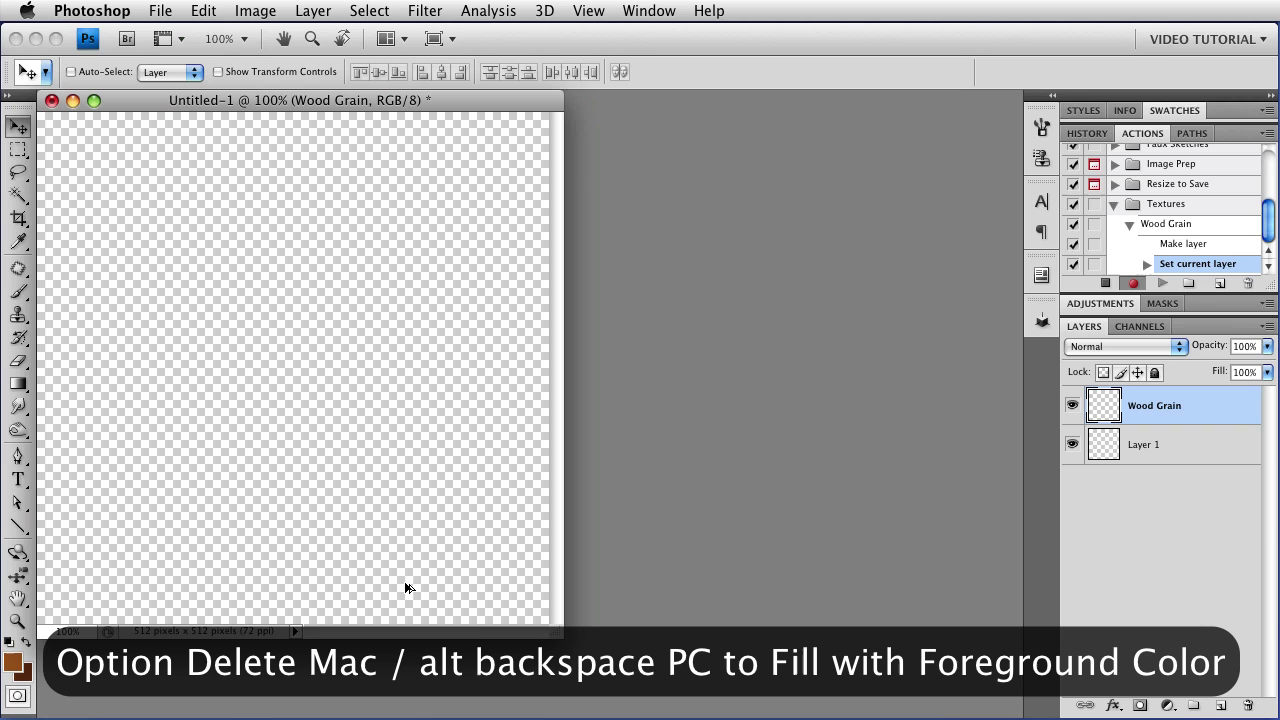
pyautogui.hotkey('alt', 'BackSpace')
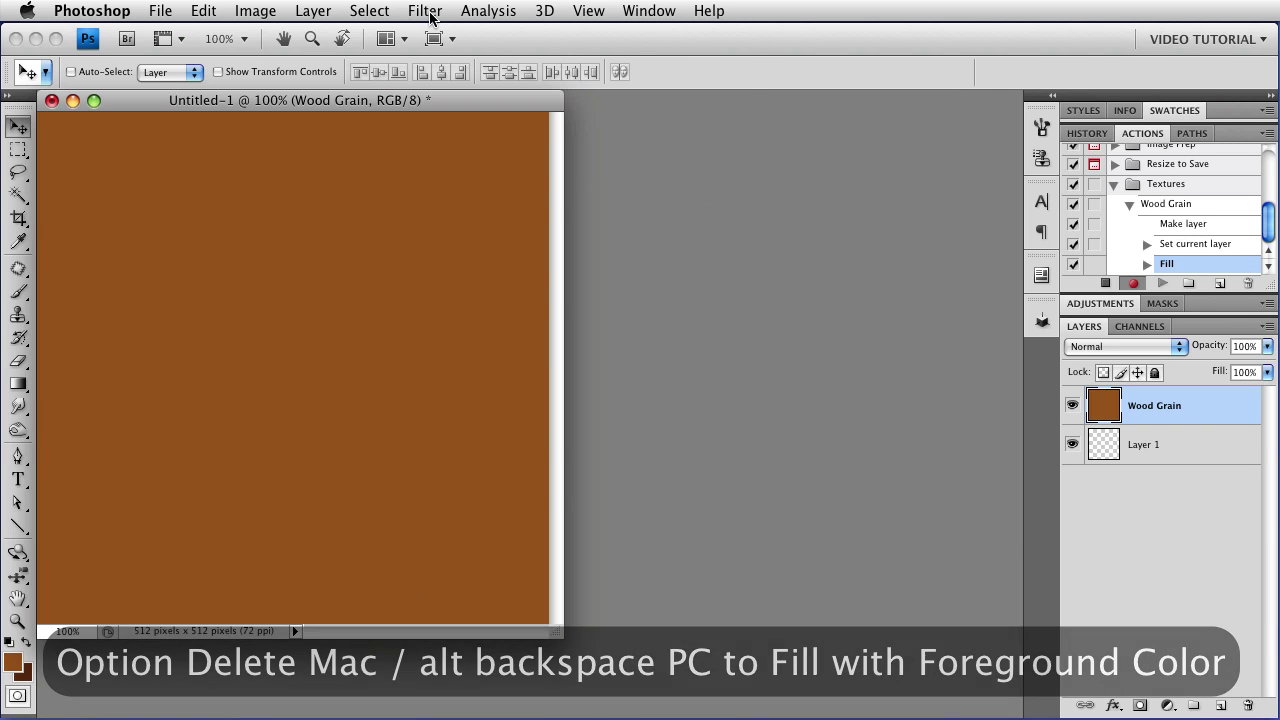
# Step: Render Fibers on the Wood Grain layer with Variance 19 and Strength 8, randomizing the pattern
pyautogui.click(428, 12)
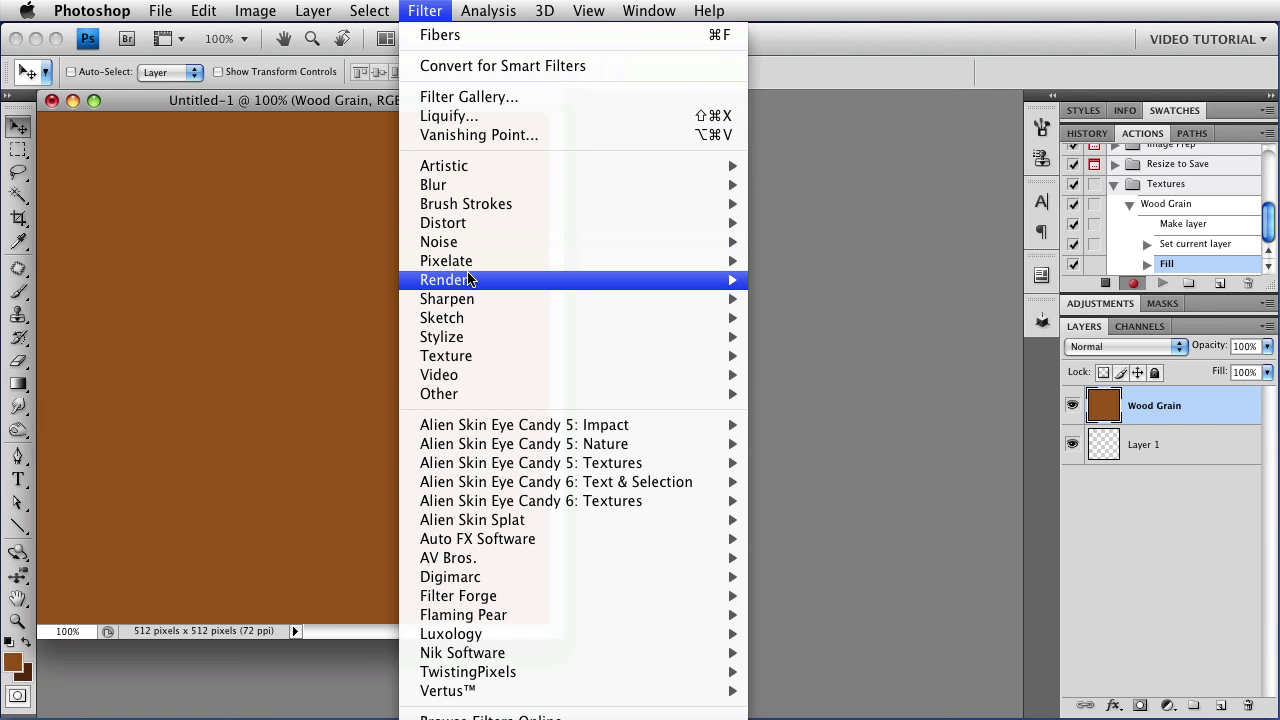
pyautogui.moveTo(508, 279)
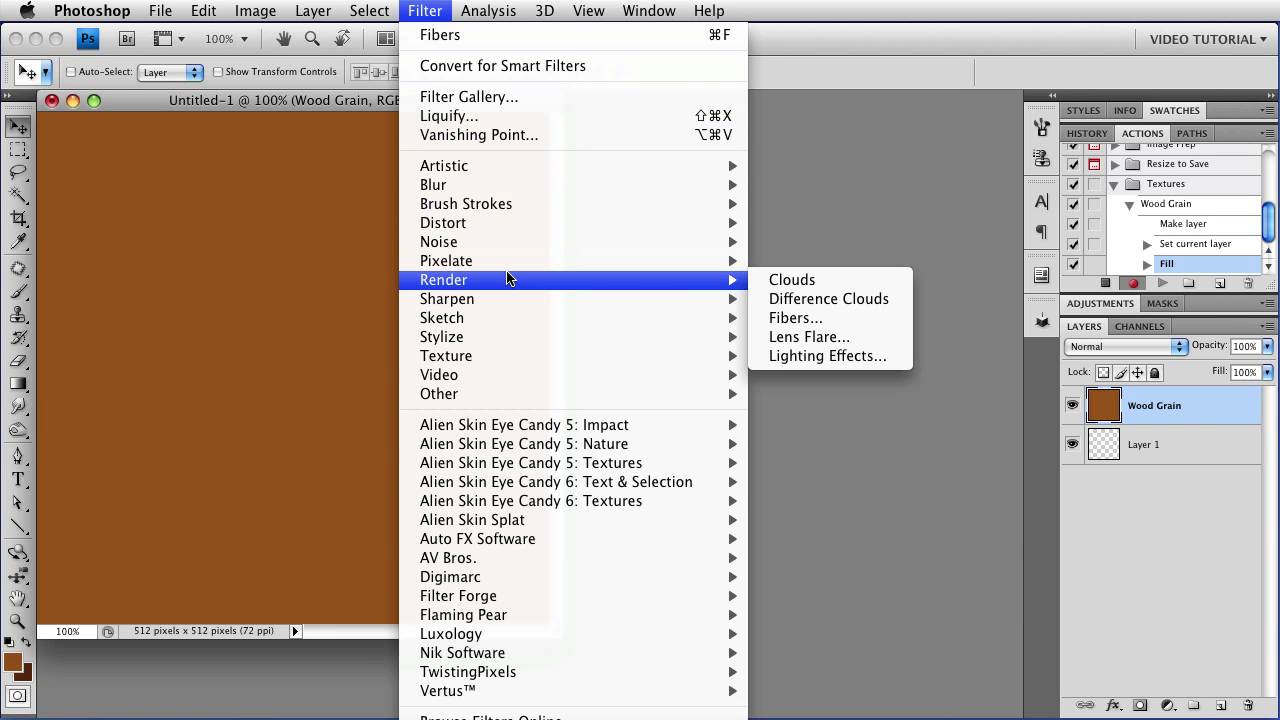
pyautogui.click(800, 320)
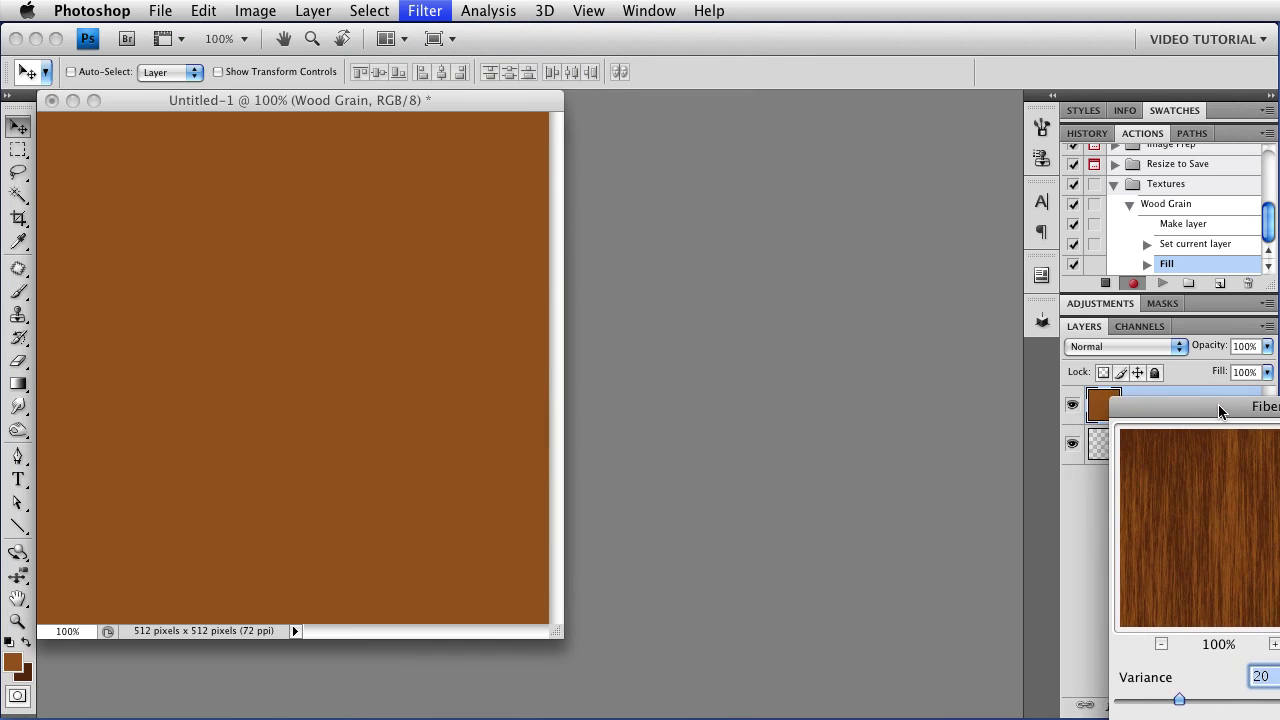
pyautogui.moveTo(1218, 404); pyautogui.dragTo(558, 175)
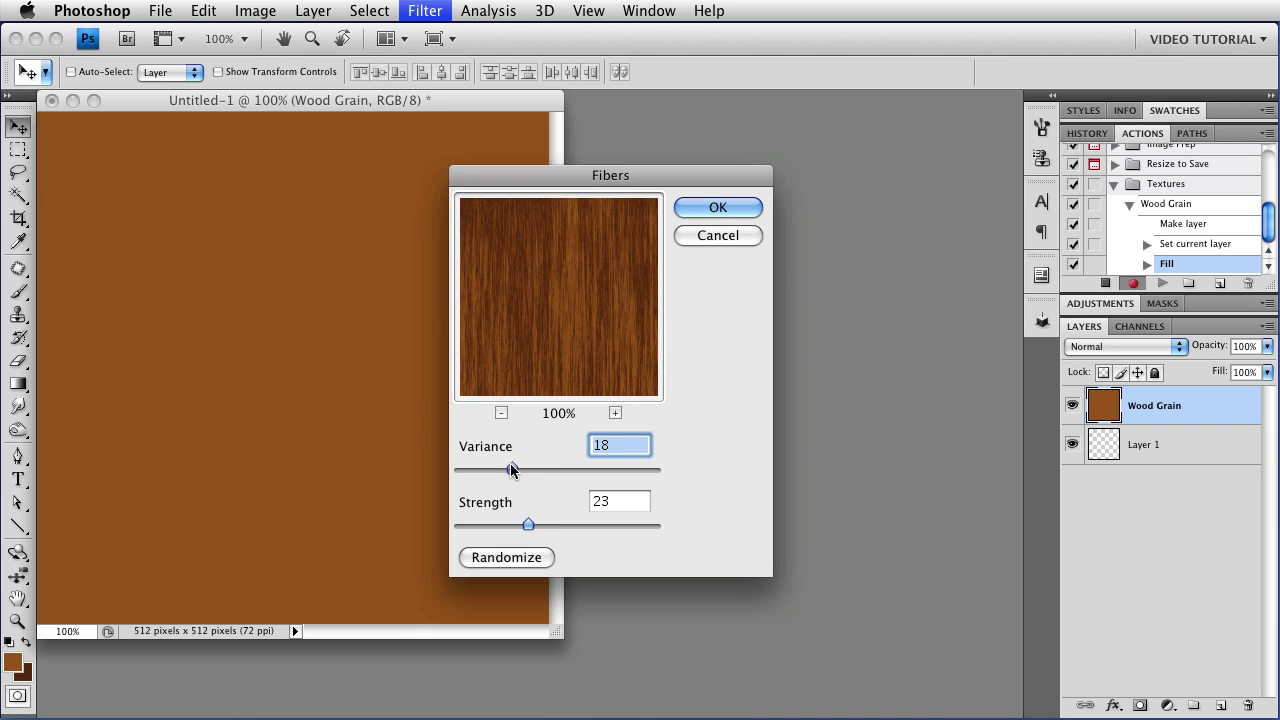
pyautogui.moveTo(528, 527); pyautogui.dragTo(515, 525)
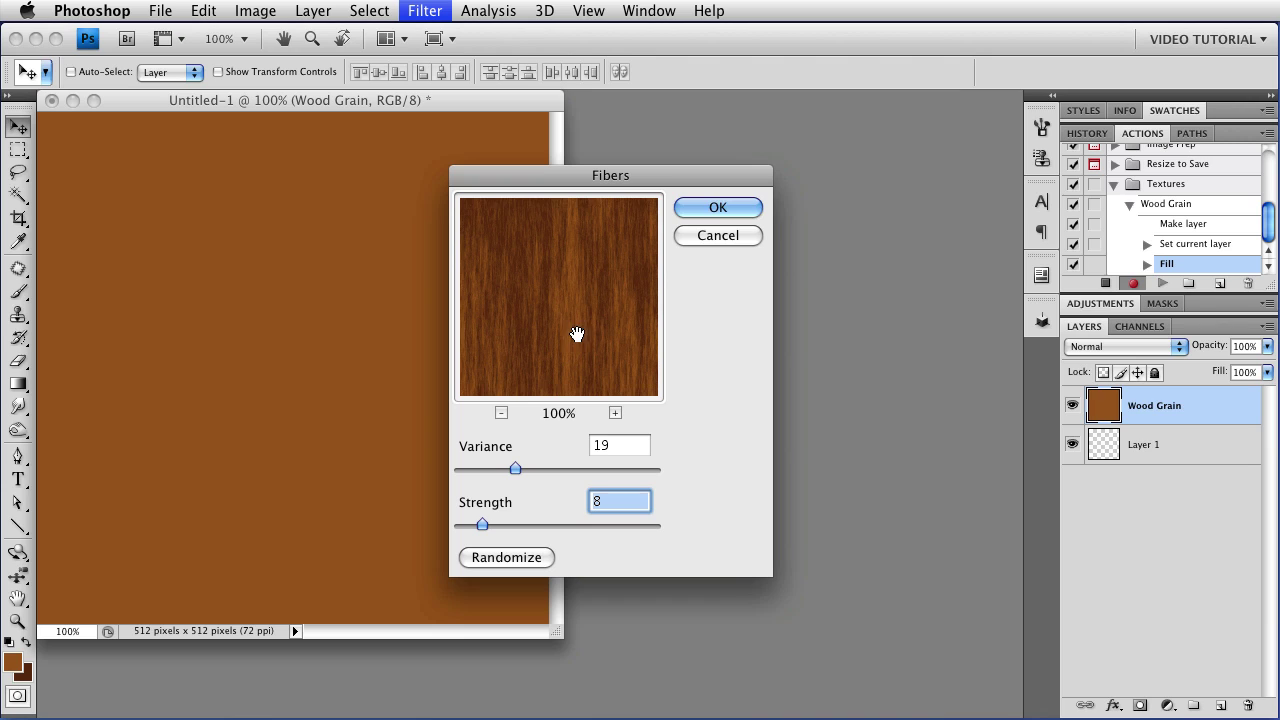
pyautogui.click(530, 563)
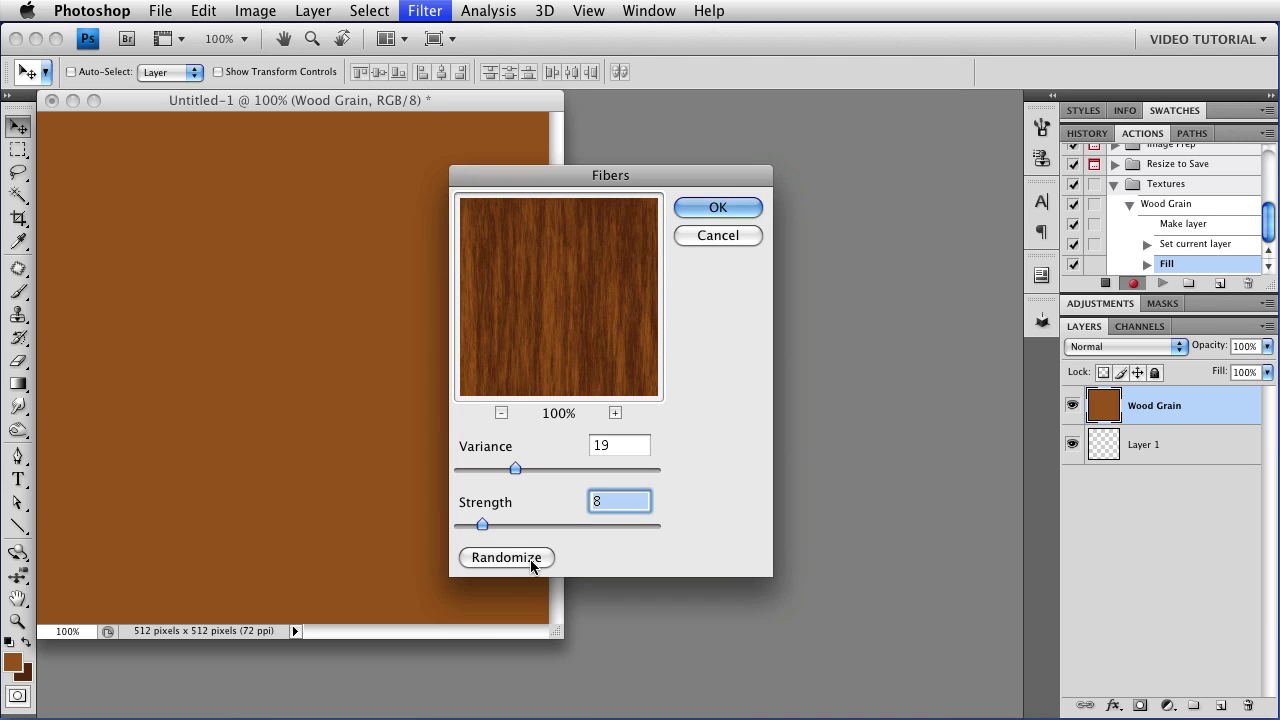
pyautogui.click(530, 563)
pyautogui.click(532, 561)
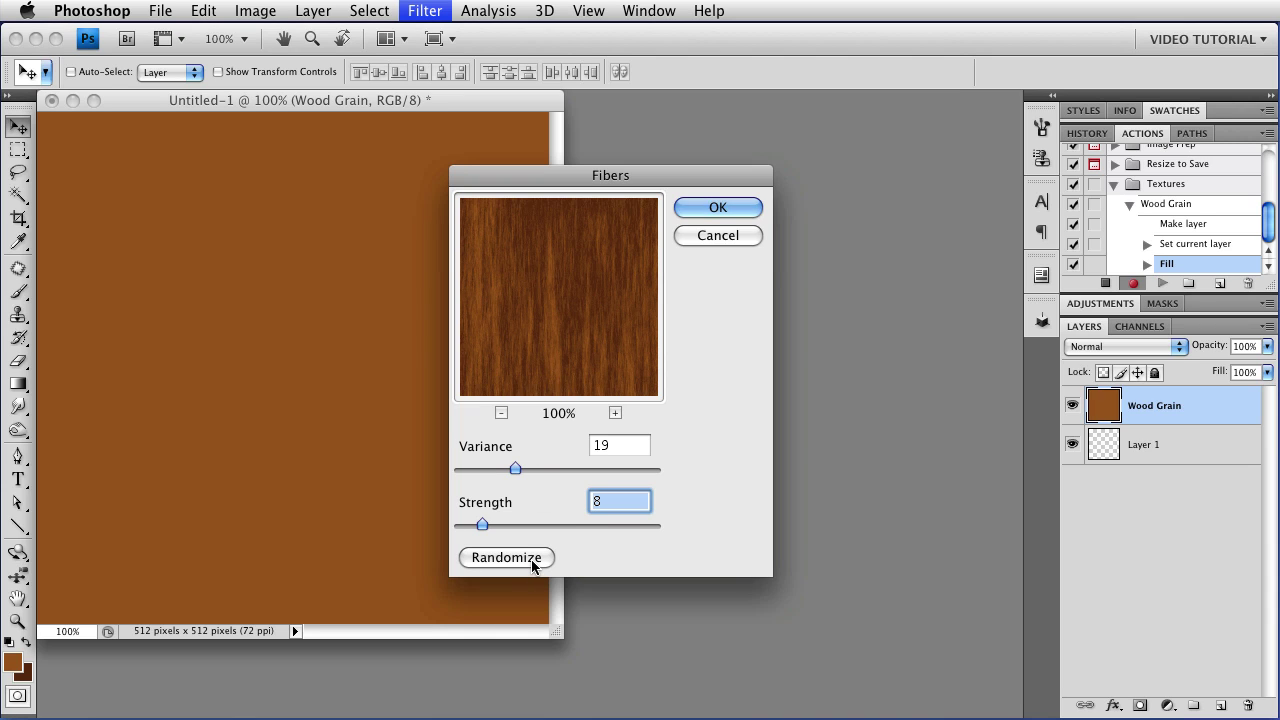
pyautogui.click(716, 208)
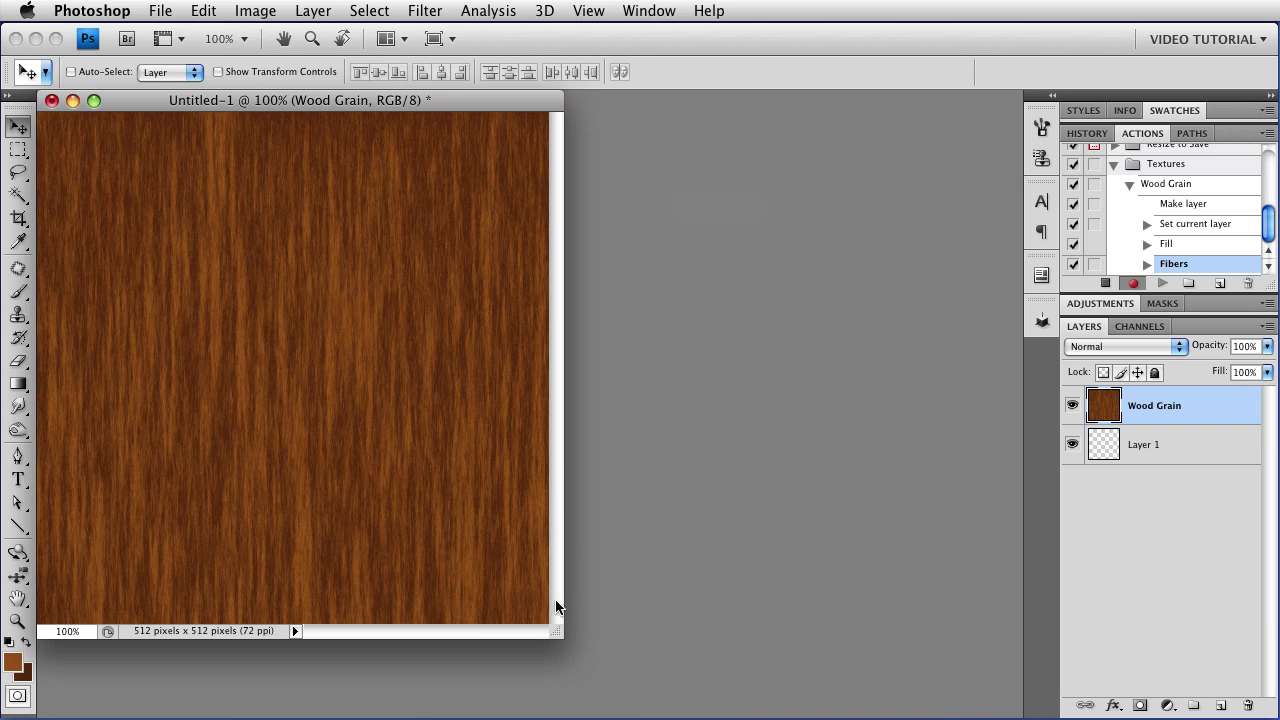
pyautogui.moveTo(558, 634); pyautogui.dragTo(610, 668)
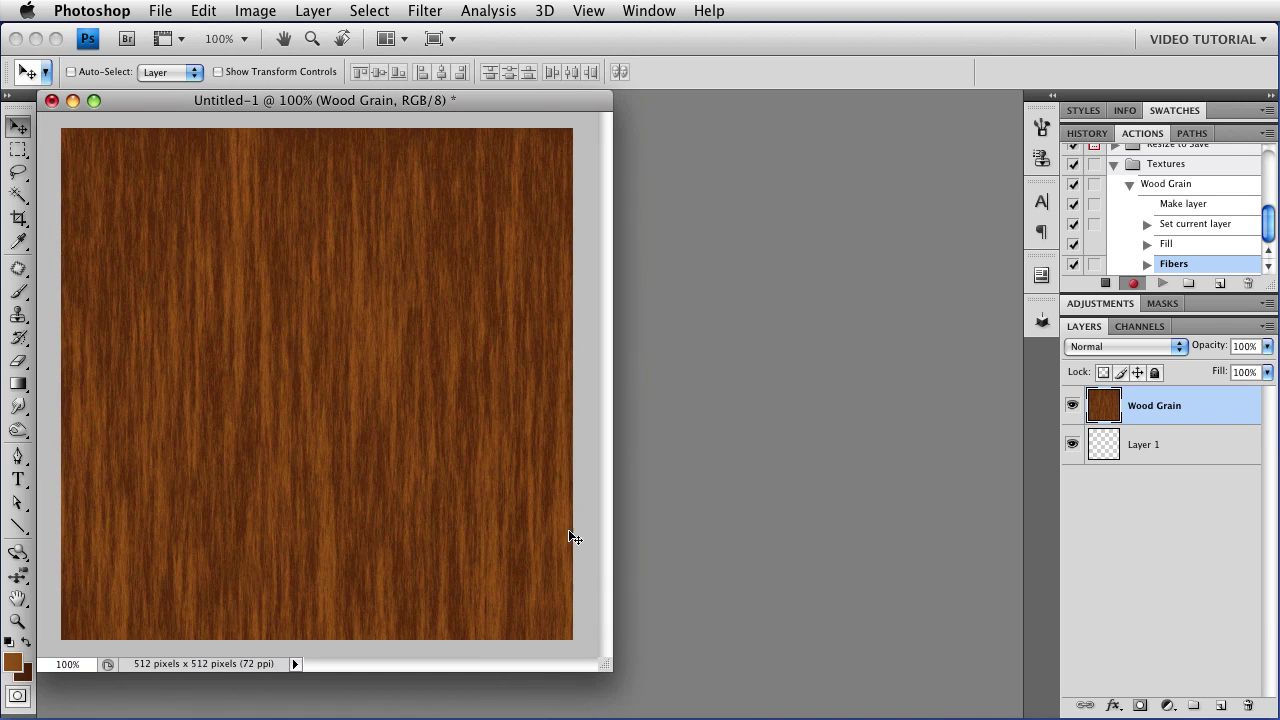
# Step: In Liquify, Forward Warp the grain into waves along the left edge and centre
pyautogui.click(424, 11)
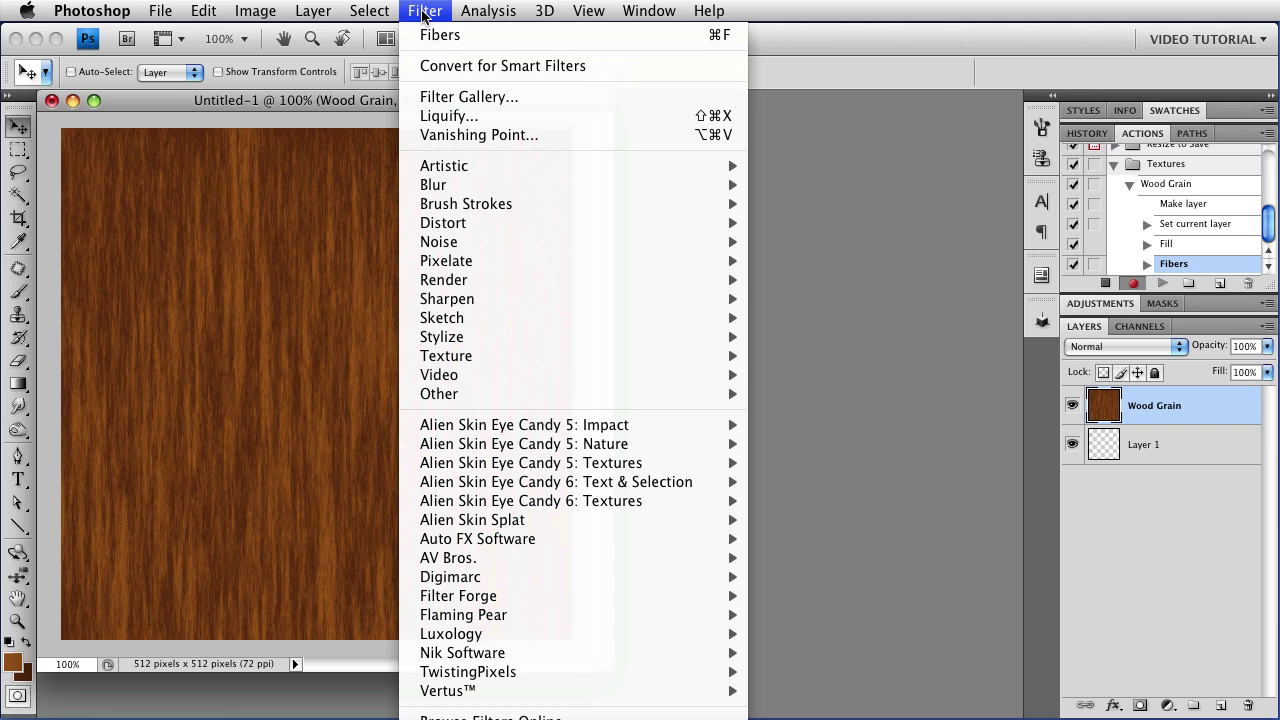
pyautogui.click(451, 121)
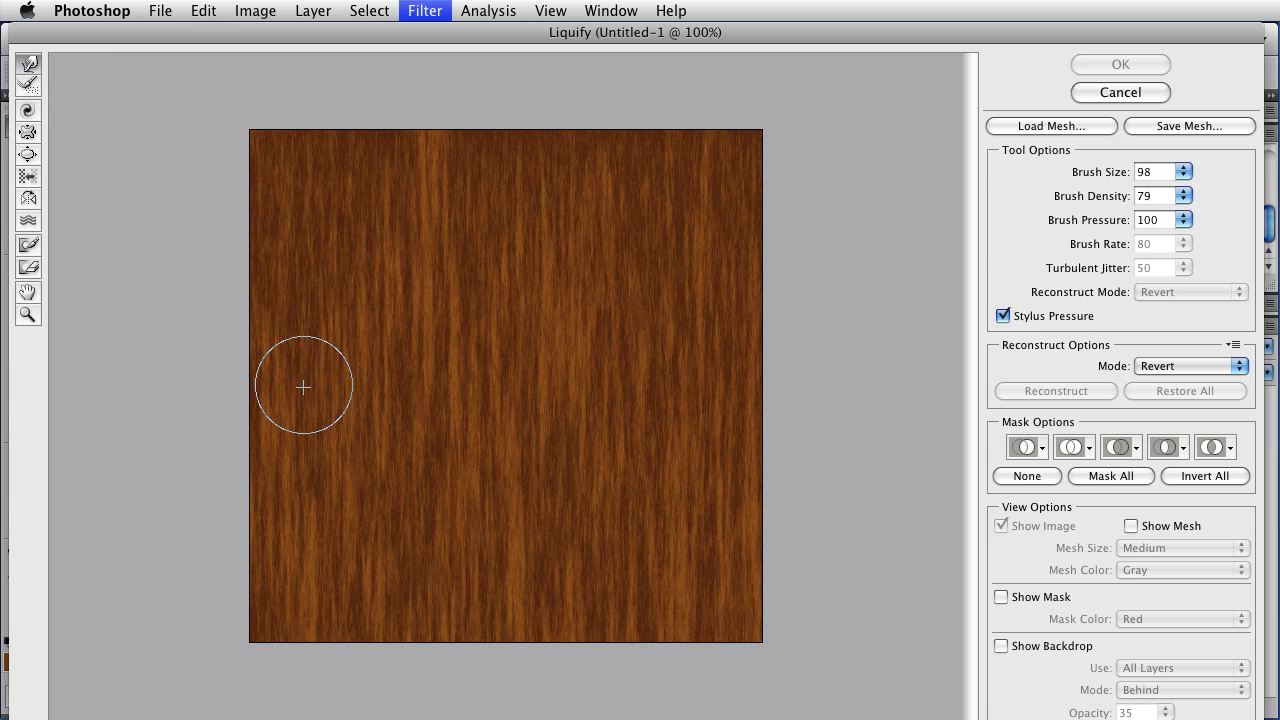
pyautogui.moveTo(312, 300); pyautogui.dragTo(294, 214)
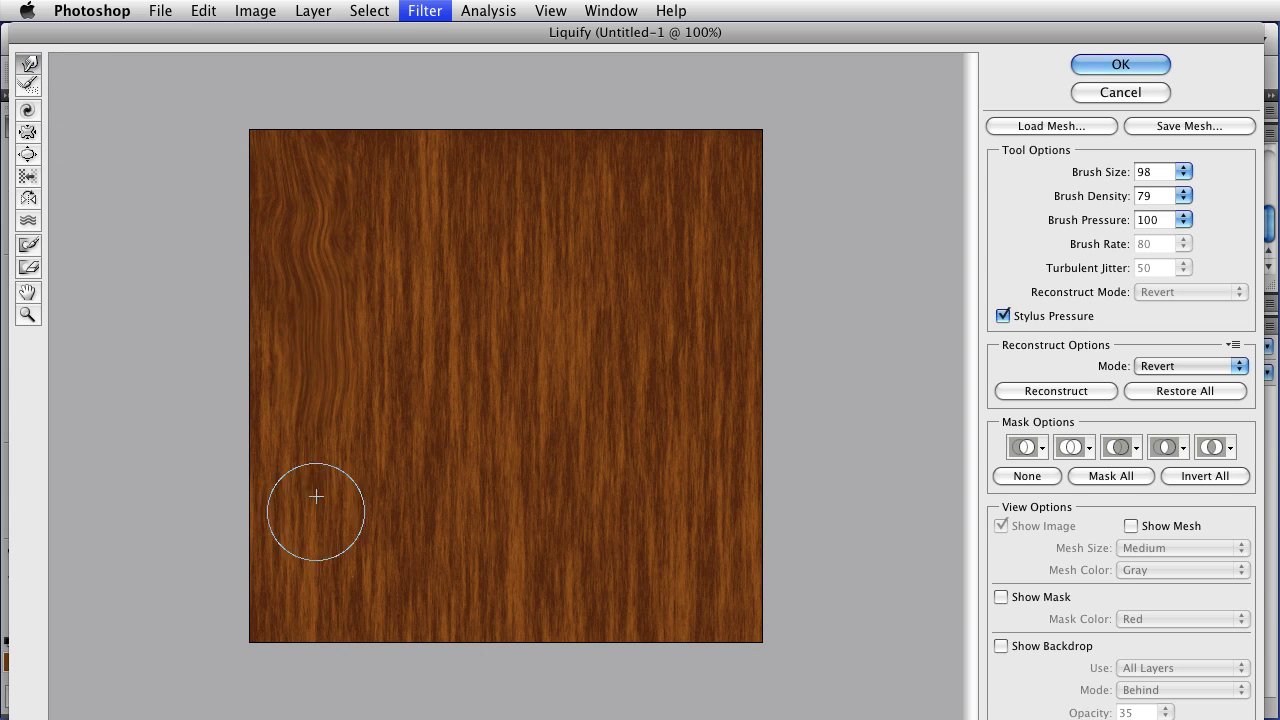
pyautogui.moveTo(309, 497)
pyautogui.mouseDown()
pyautogui.moveTo(340, 534)
pyautogui.moveTo(291, 586)
pyautogui.mouseUp()
pyautogui.moveTo(456, 456)
pyautogui.mouseDown()
pyautogui.moveTo(467, 325)
pyautogui.moveTo(436, 230)
pyautogui.moveTo(452, 109)
pyautogui.moveTo(400, 200)
pyautogui.mouseUp()
pyautogui.moveTo(457, 531)
pyautogui.mouseDown()
pyautogui.moveTo(491, 637)
pyautogui.moveTo(580, 525)
pyautogui.moveTo(548, 472)
pyautogui.moveTo(612, 324)
pyautogui.moveTo(588, 133)
pyautogui.moveTo(535, 192)
pyautogui.moveTo(559, 153)
pyautogui.moveTo(575, 503)
pyautogui.moveTo(623, 579)
pyautogui.moveTo(618, 661)
pyautogui.moveTo(572, 609)
pyautogui.moveTo(600, 603)
pyautogui.moveTo(583, 449)
pyautogui.moveTo(606, 327)
pyautogui.moveTo(600, 226)
pyautogui.moveTo(566, 116)
pyautogui.moveTo(641, 253)
pyautogui.moveTo(673, 228)
pyautogui.moveTo(684, 66)
pyautogui.moveTo(699, 321)
pyautogui.moveTo(741, 424)
pyautogui.moveTo(737, 571)
pyautogui.mouseUp()
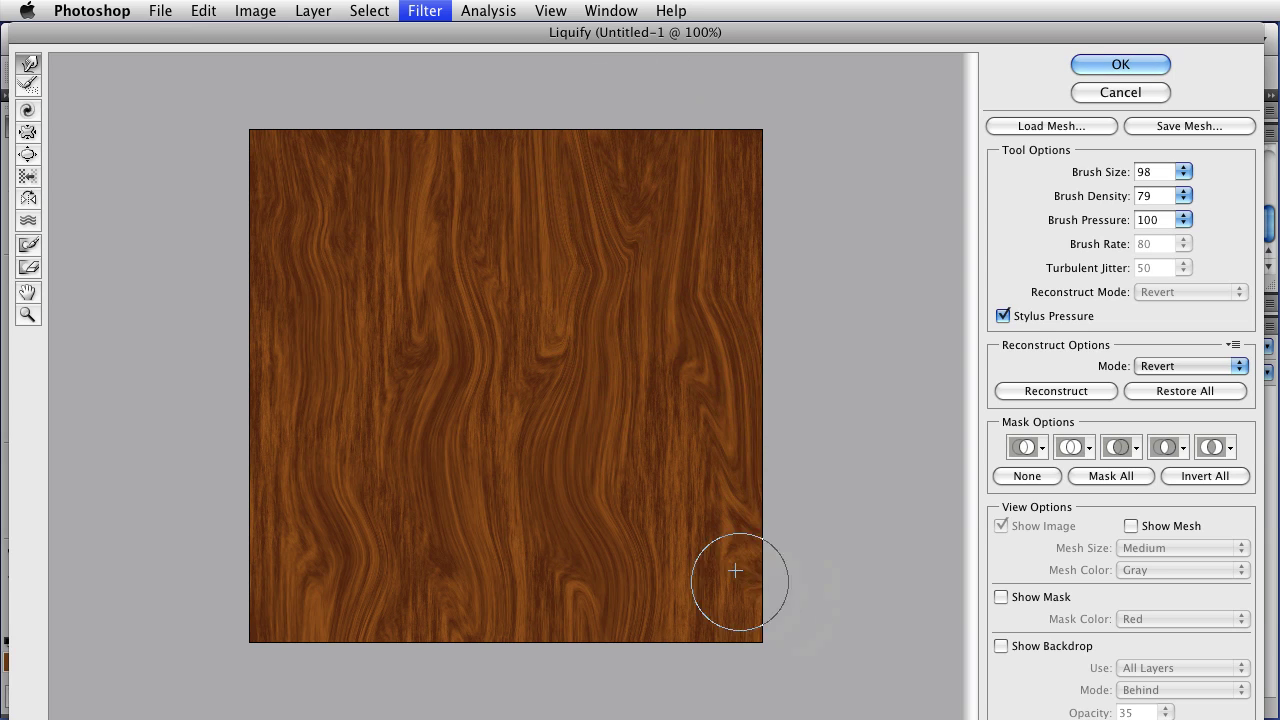
# Step: Twirl Clockwise to curl knots into the upper-middle, lower-left and right-side grain
pyautogui.click(28, 110)
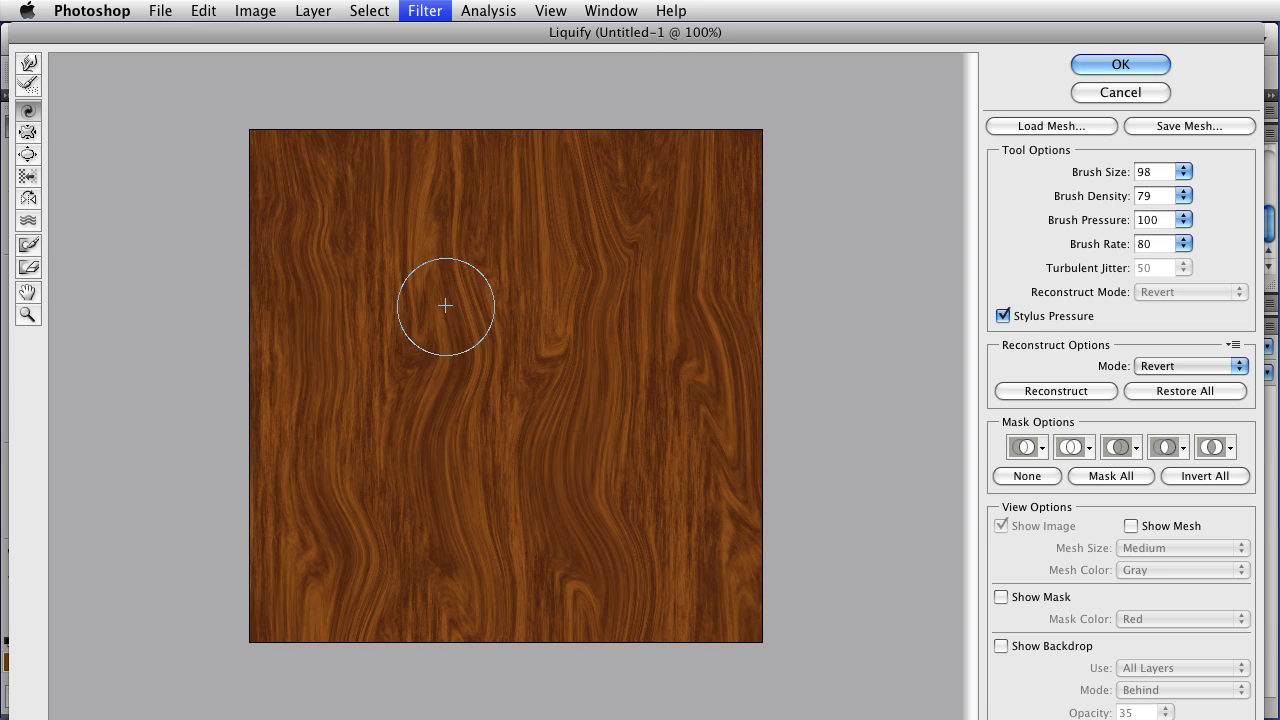
pyautogui.moveTo(443, 300)
pyautogui.mouseDown()
pyautogui.moveTo(423, 283)
pyautogui.moveTo(440, 292)
pyautogui.mouseUp()
pyautogui.moveTo(370, 481); pyautogui.dragTo(389, 663)
pyautogui.moveTo(605, 515)
pyautogui.mouseDown()
pyautogui.moveTo(635, 401)
pyautogui.moveTo(636, 105)
pyautogui.mouseUp()
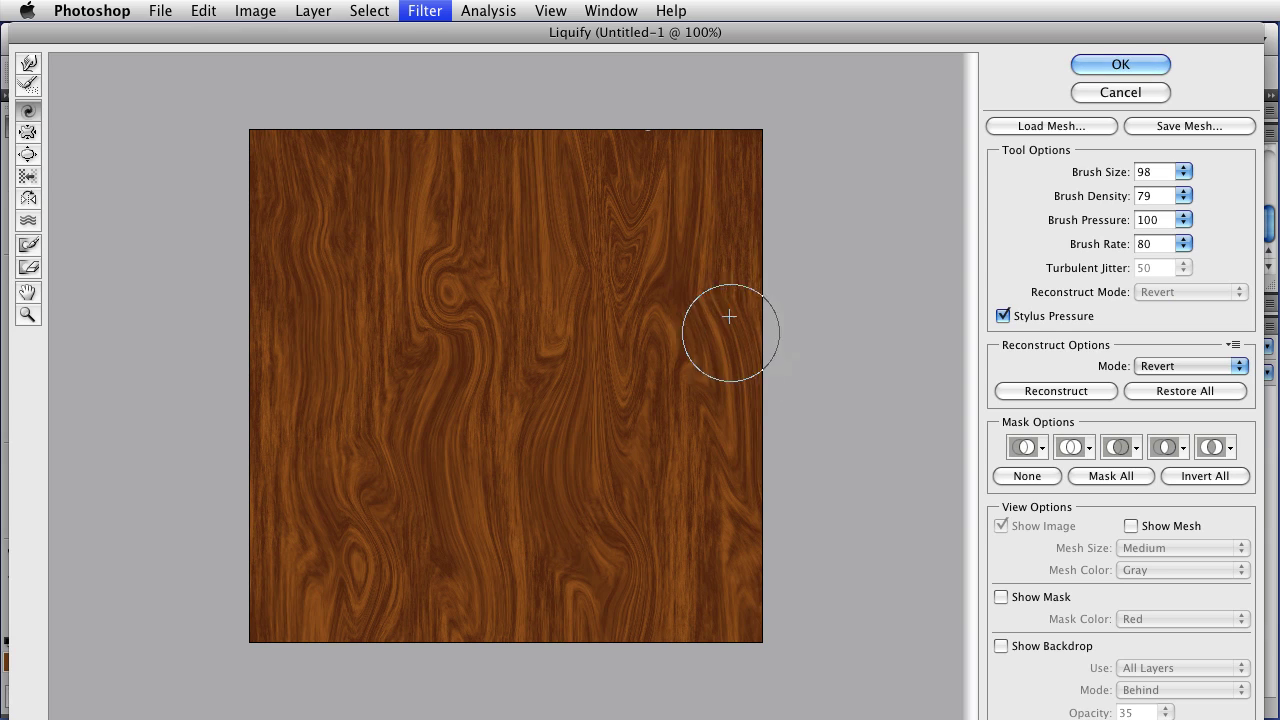
pyautogui.moveTo(729, 314); pyautogui.dragTo(763, 100)
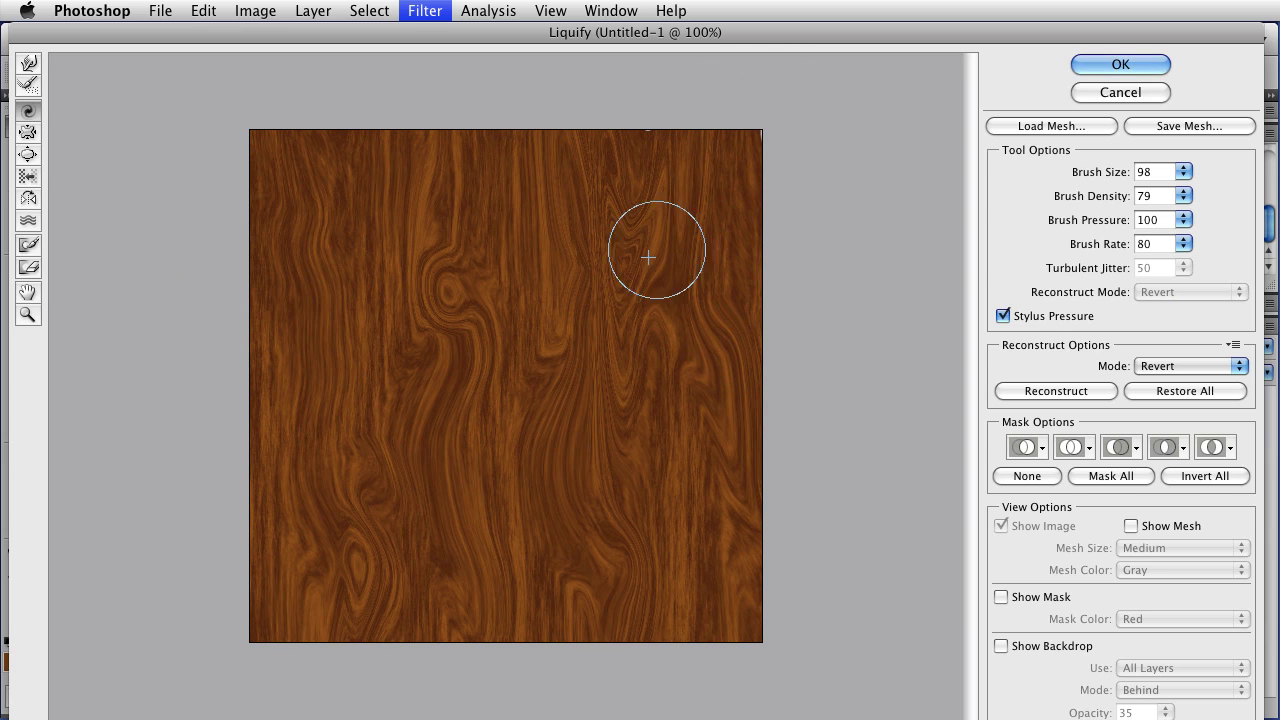
# Step: Reconstruct the twisted grain in the upper right and middle, toggling Show Backdrop to compare
pyautogui.click(29, 86)
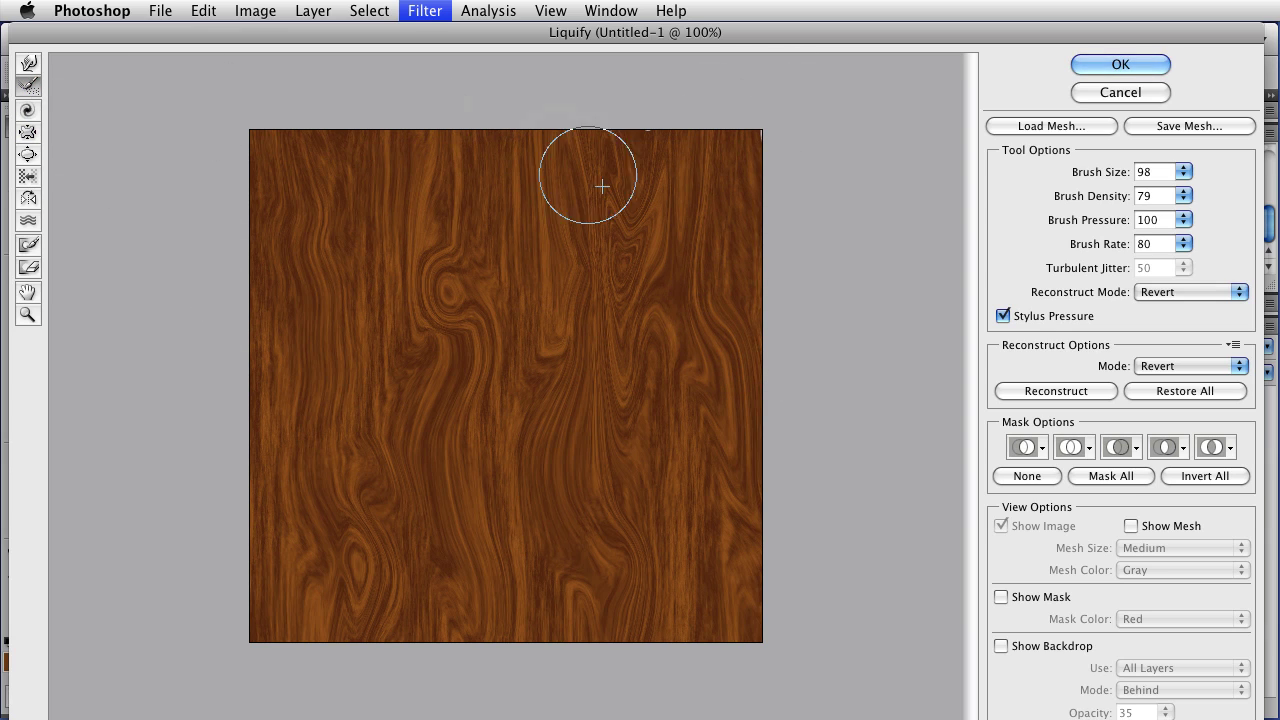
pyautogui.moveTo(629, 243); pyautogui.dragTo(630, 95)
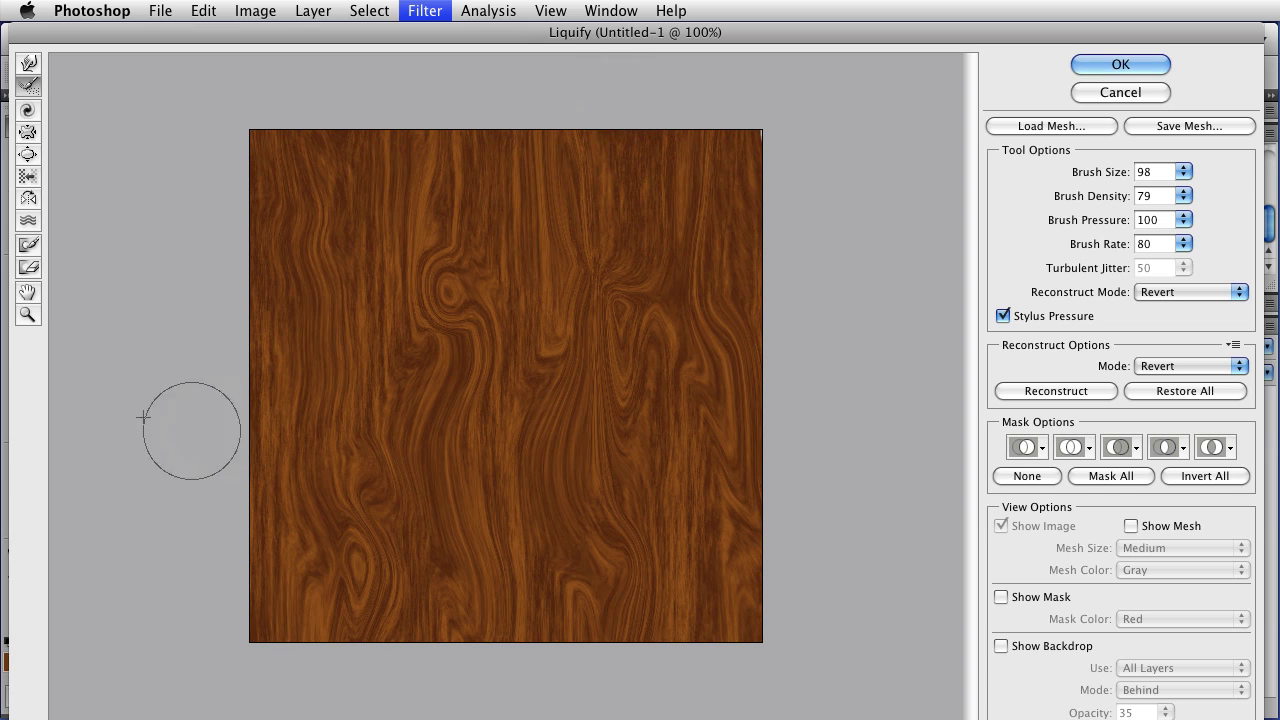
pyautogui.moveTo(573, 258)
pyautogui.mouseDown()
pyautogui.moveTo(645, 309)
pyautogui.moveTo(624, 325)
pyautogui.moveTo(640, 126)
pyautogui.mouseUp()
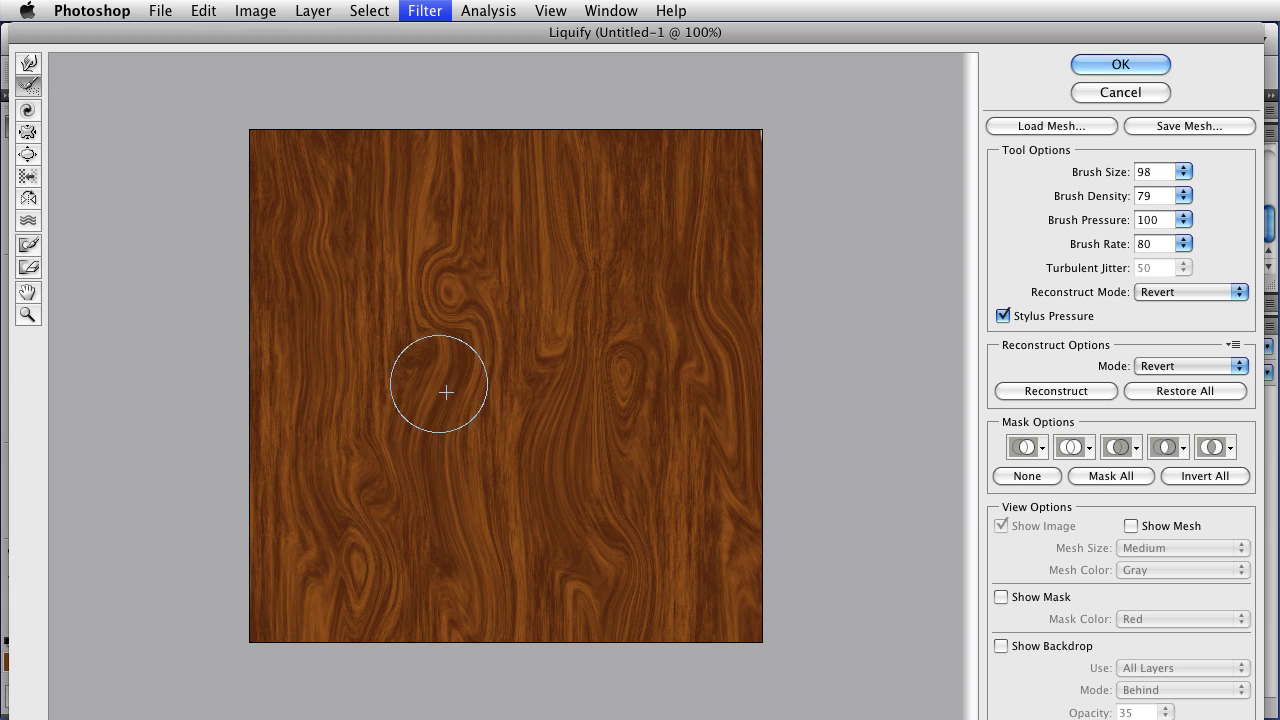
pyautogui.click(1001, 647)
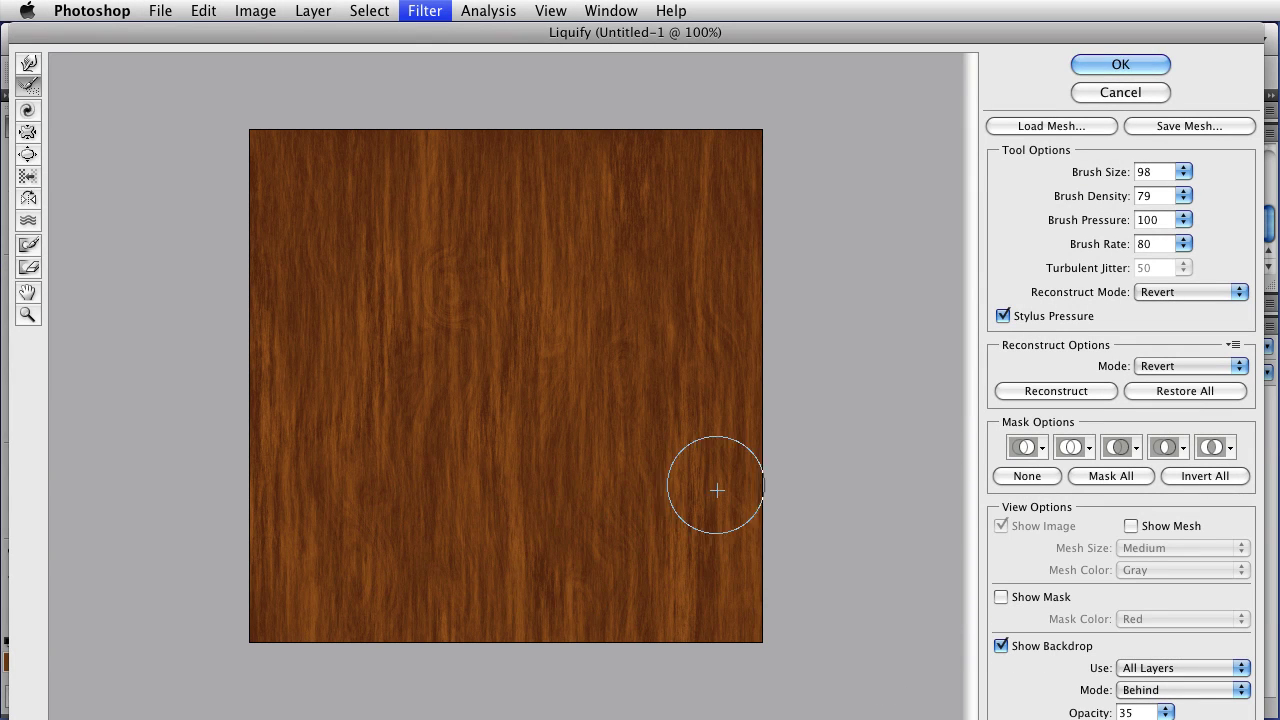
pyautogui.click(1001, 646)
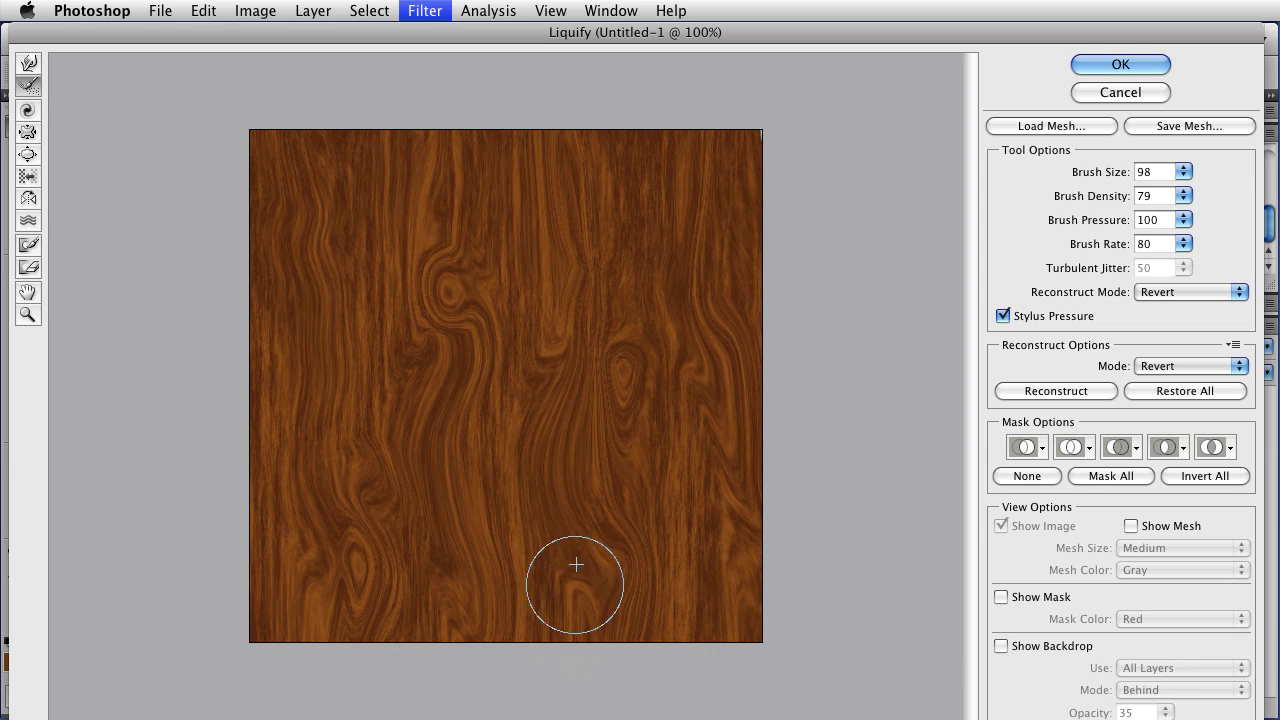
# Step: Pucker the grain near the upper right and Forward Warp it upward along the right edge
pyautogui.click(28, 132)
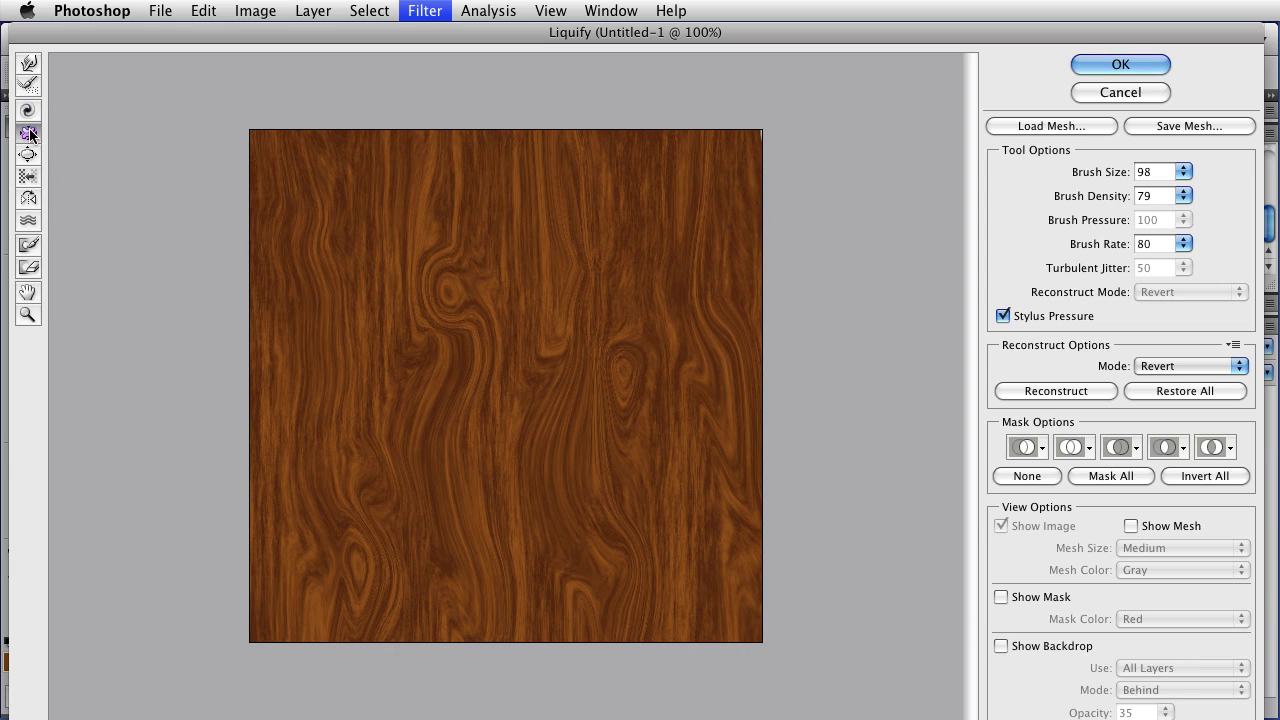
pyautogui.moveTo(592, 321)
pyautogui.mouseDown()
pyautogui.moveTo(586, 143)
pyautogui.moveTo(560, 114)
pyautogui.mouseUp()
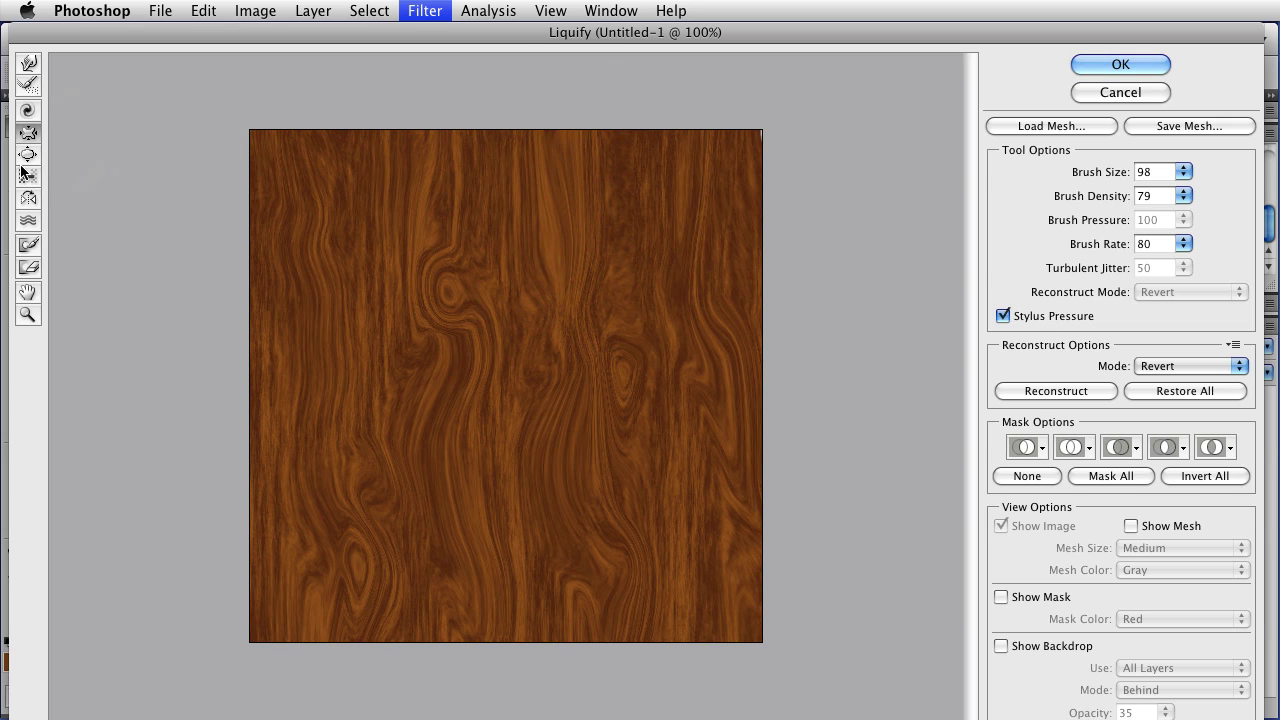
pyautogui.click(28, 154)
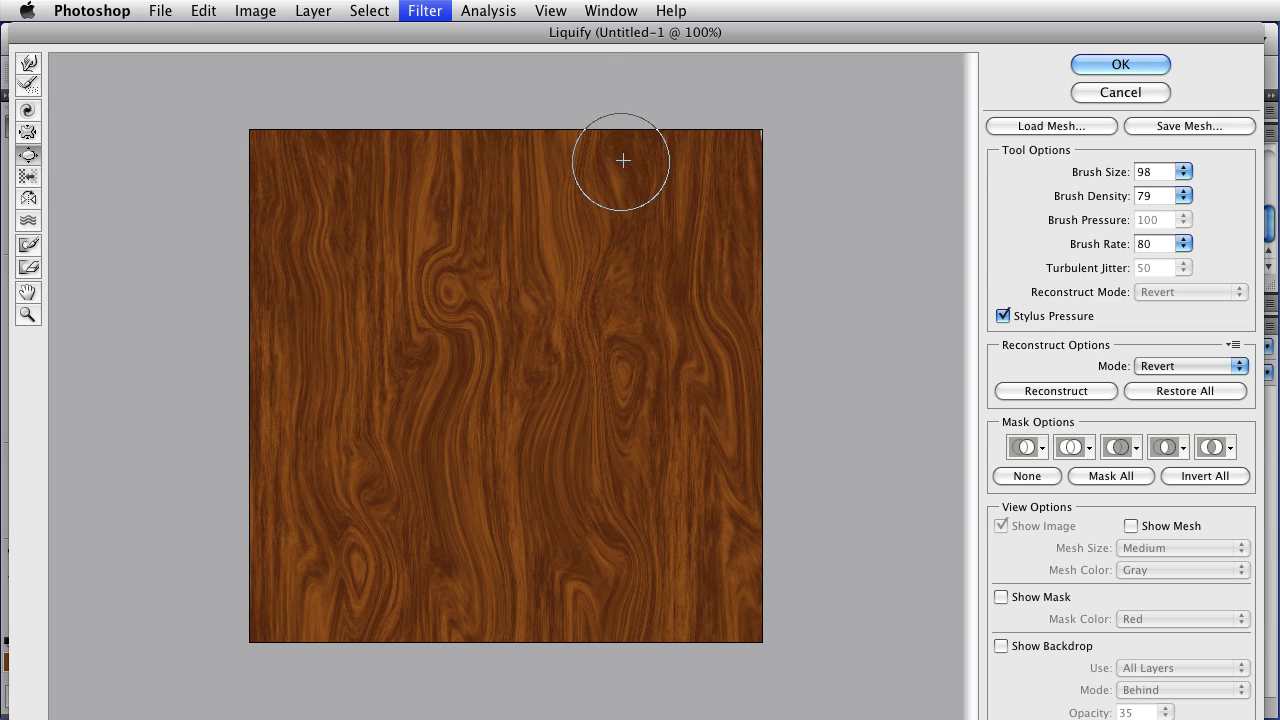
pyautogui.click(28, 63)
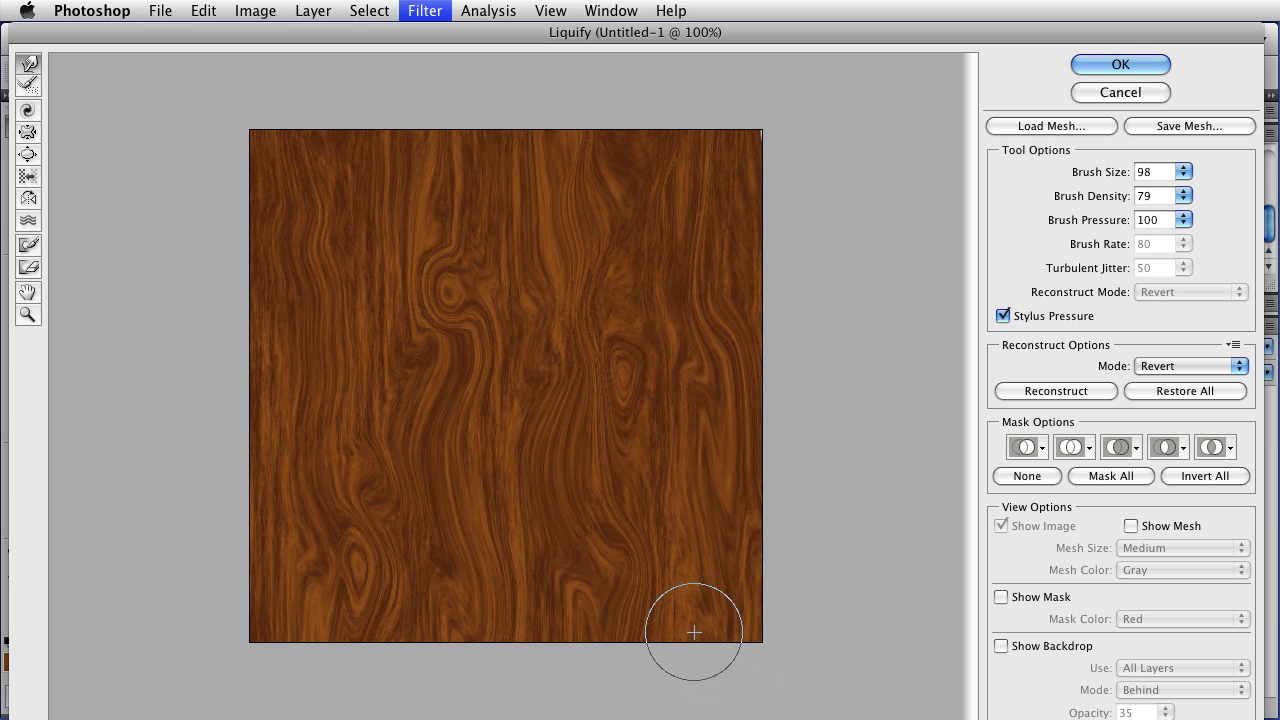
pyautogui.moveTo(700, 280)
pyautogui.mouseDown()
pyautogui.moveTo(726, 147)
pyautogui.moveTo(707, 72)
pyautogui.moveTo(667, 192)
pyautogui.moveTo(628, 149)
pyautogui.moveTo(606, 68)
pyautogui.moveTo(663, 157)
pyautogui.mouseUp()
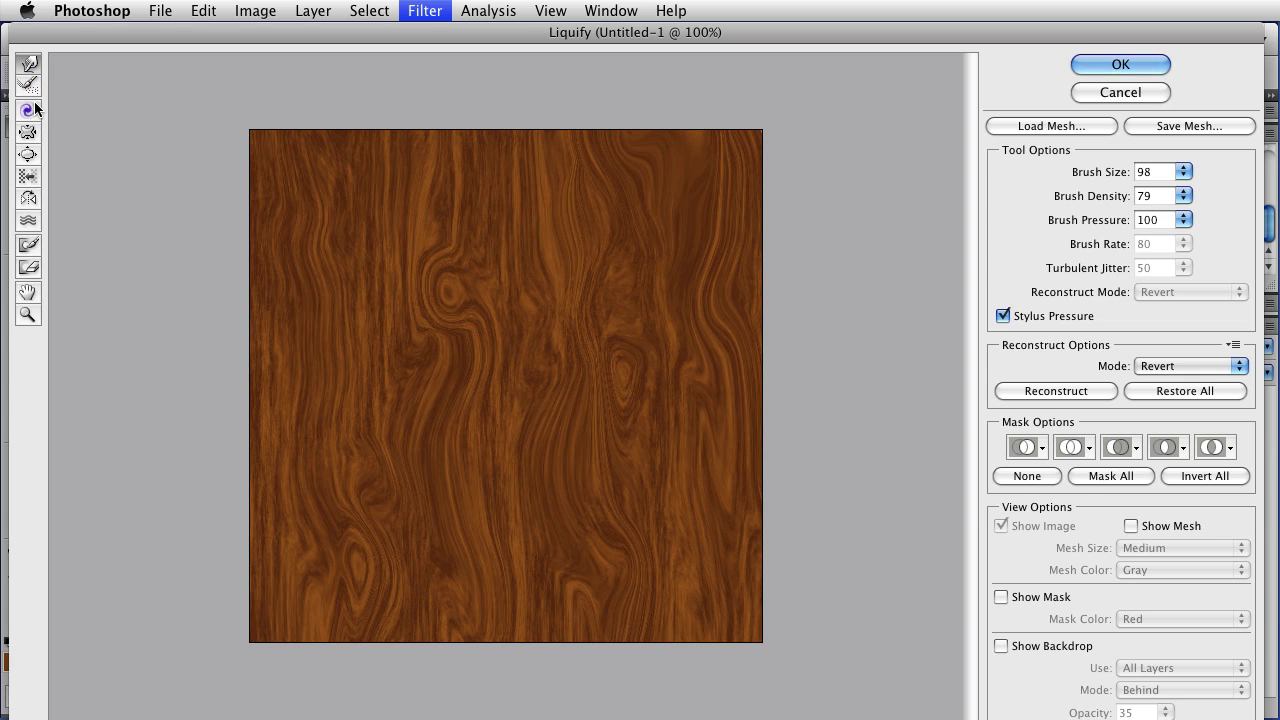
# Step: Twirl the top-right grain, pinch closed the top-edge notch, and apply the Liquify
pyautogui.click(28, 110)
pyautogui.moveTo(681, 203); pyautogui.dragTo(666, 100)
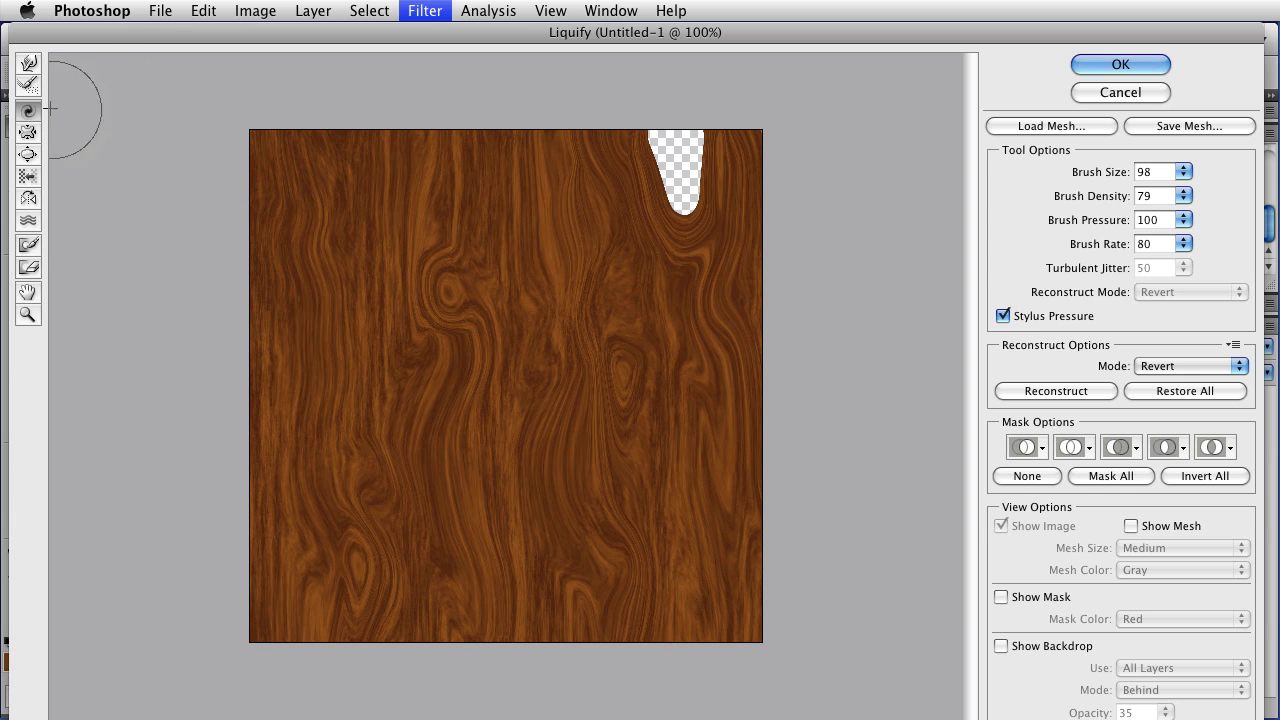
pyautogui.click(28, 132)
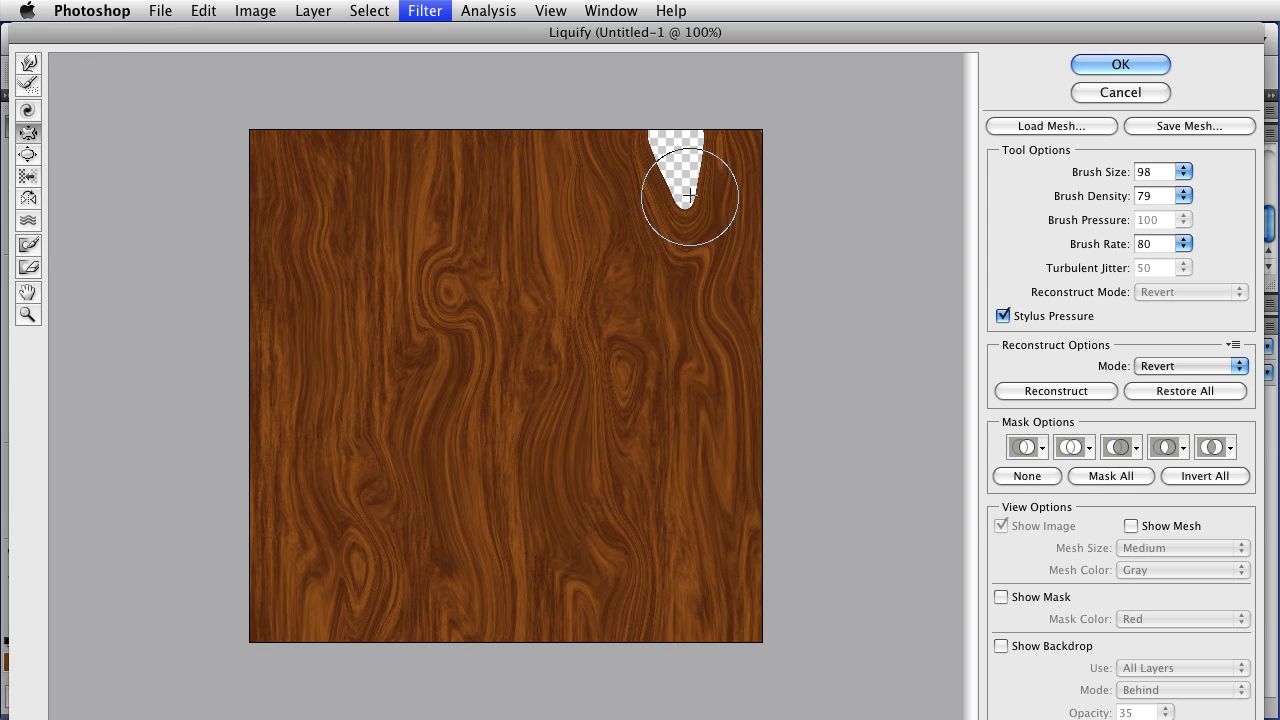
pyautogui.moveTo(689, 196)
pyautogui.mouseDown()
pyautogui.moveTo(685, 139)
pyautogui.moveTo(701, 145)
pyautogui.moveTo(683, 150)
pyautogui.moveTo(691, 109)
pyautogui.mouseUp()
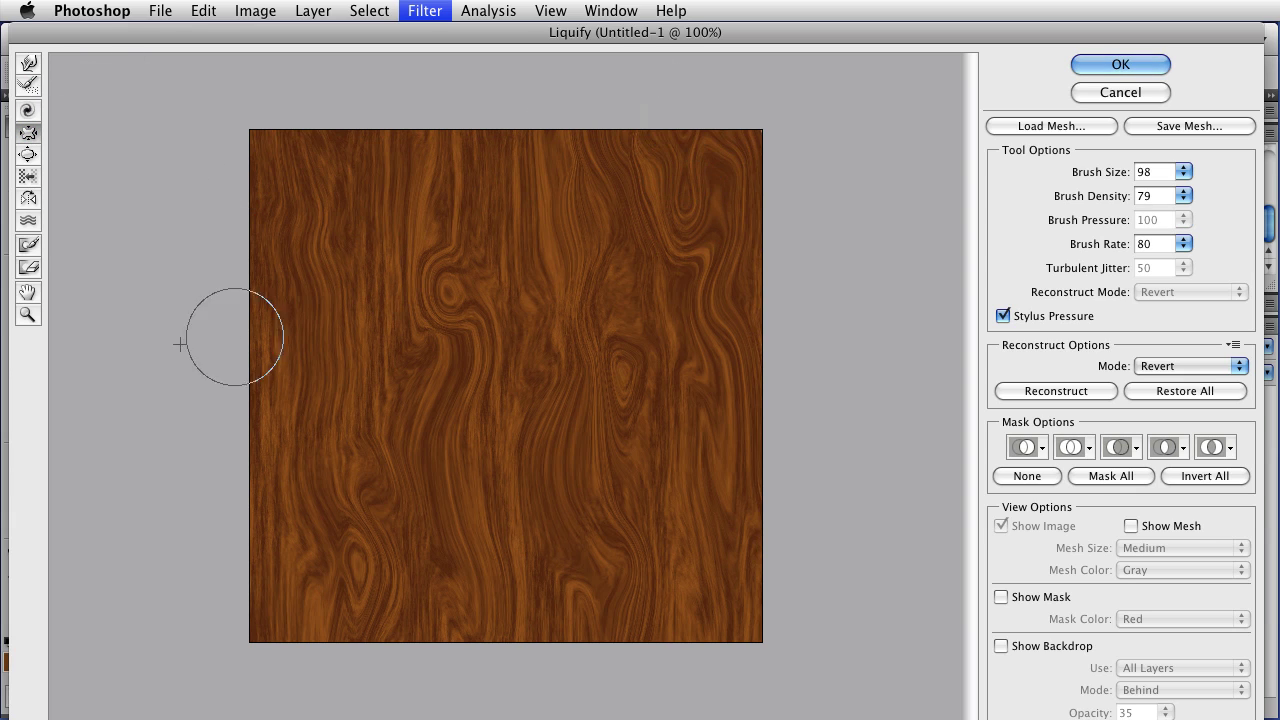
pyautogui.click(28, 85)
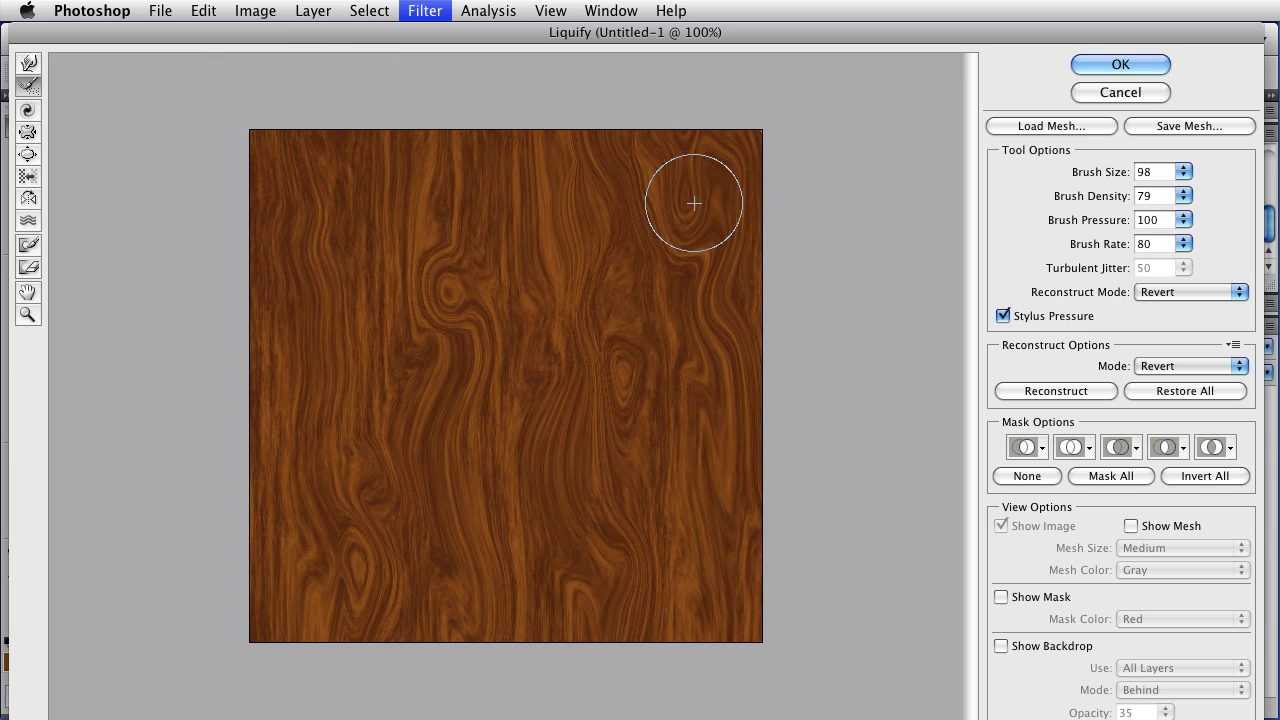
pyautogui.click(33, 64)
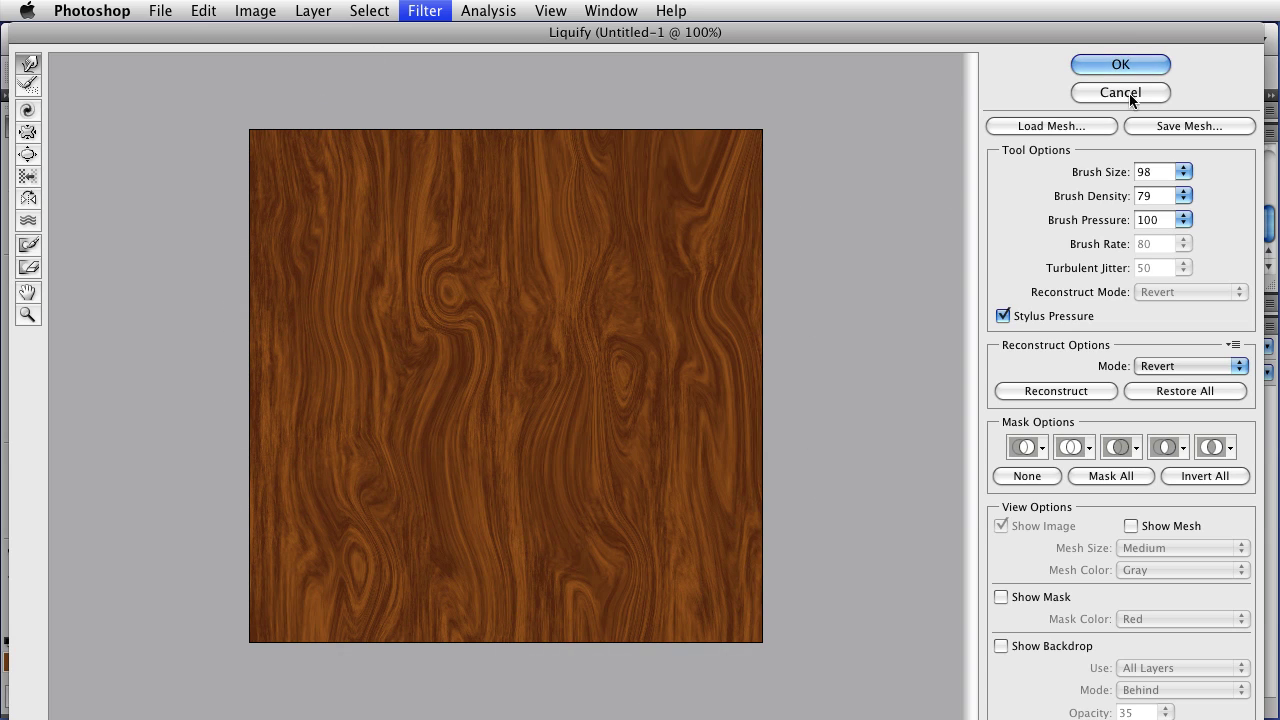
pyautogui.click(1099, 66)
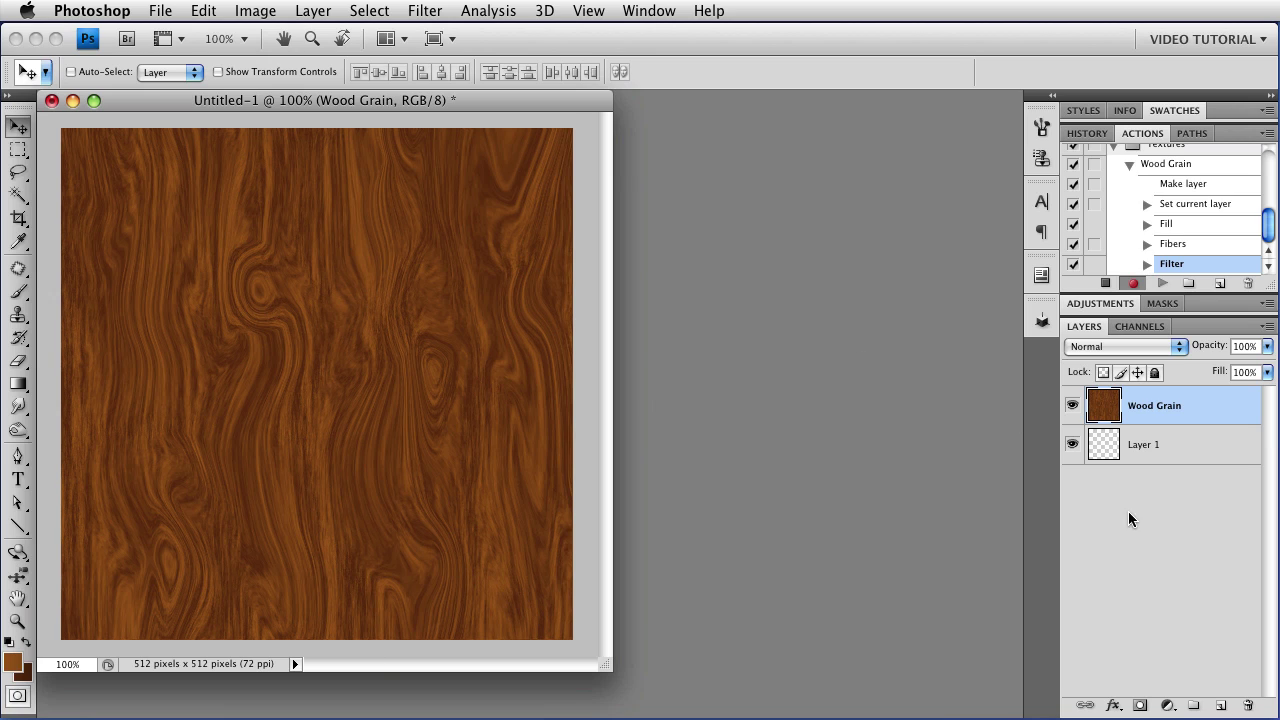
# Step: Add a new layer above Wood Grain named Vertical Noise
pyautogui.click(1221, 705)
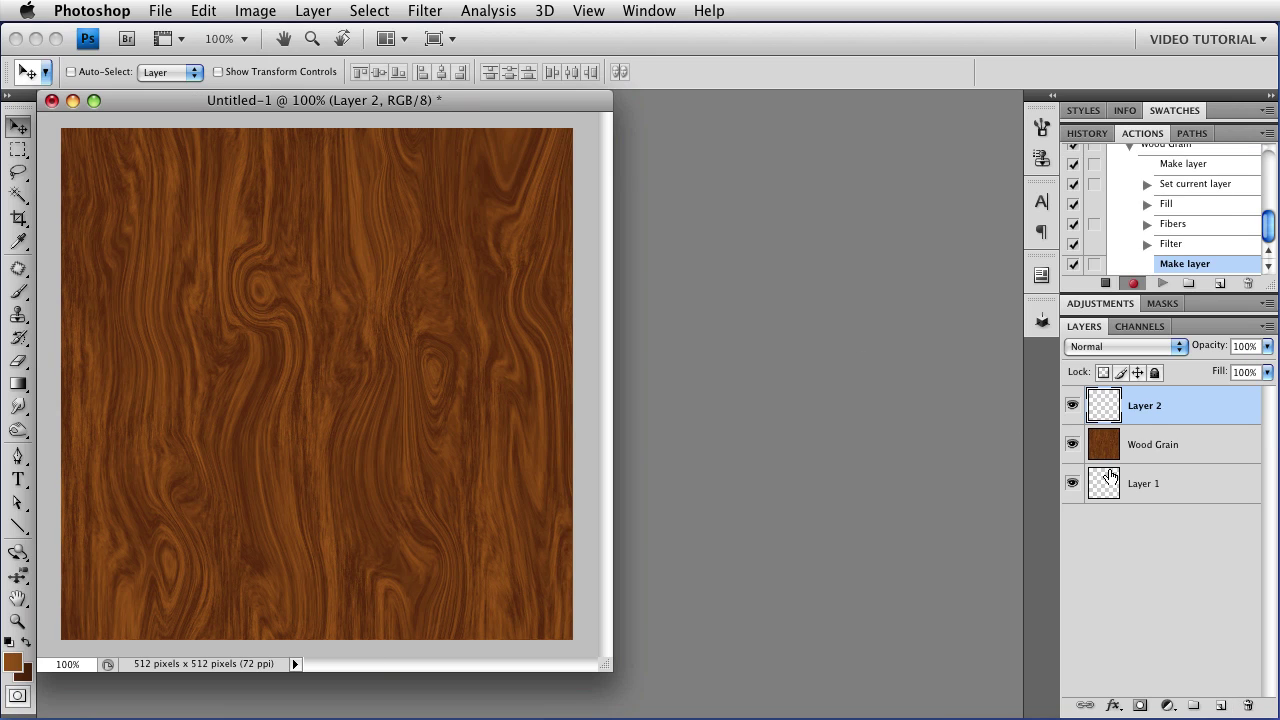
pyautogui.doubleClick(1145, 408)
pyautogui.write('Vertical Noise')
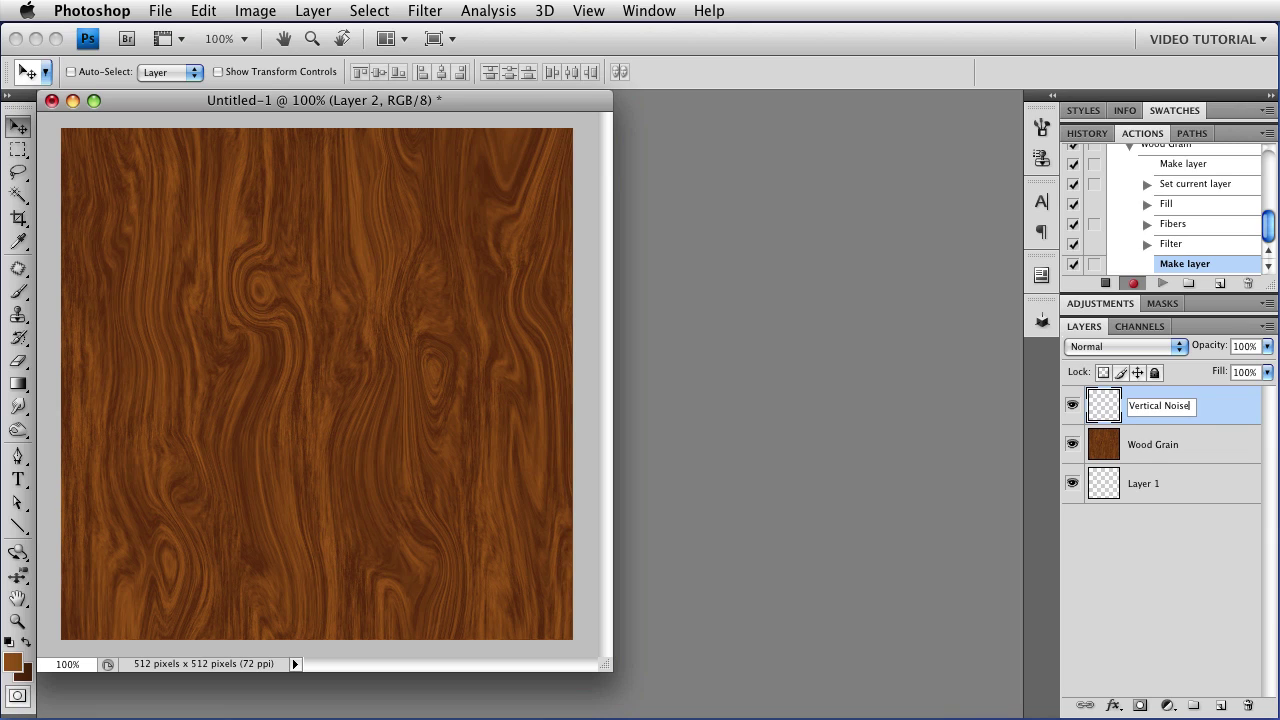
pyautogui.press('Return')
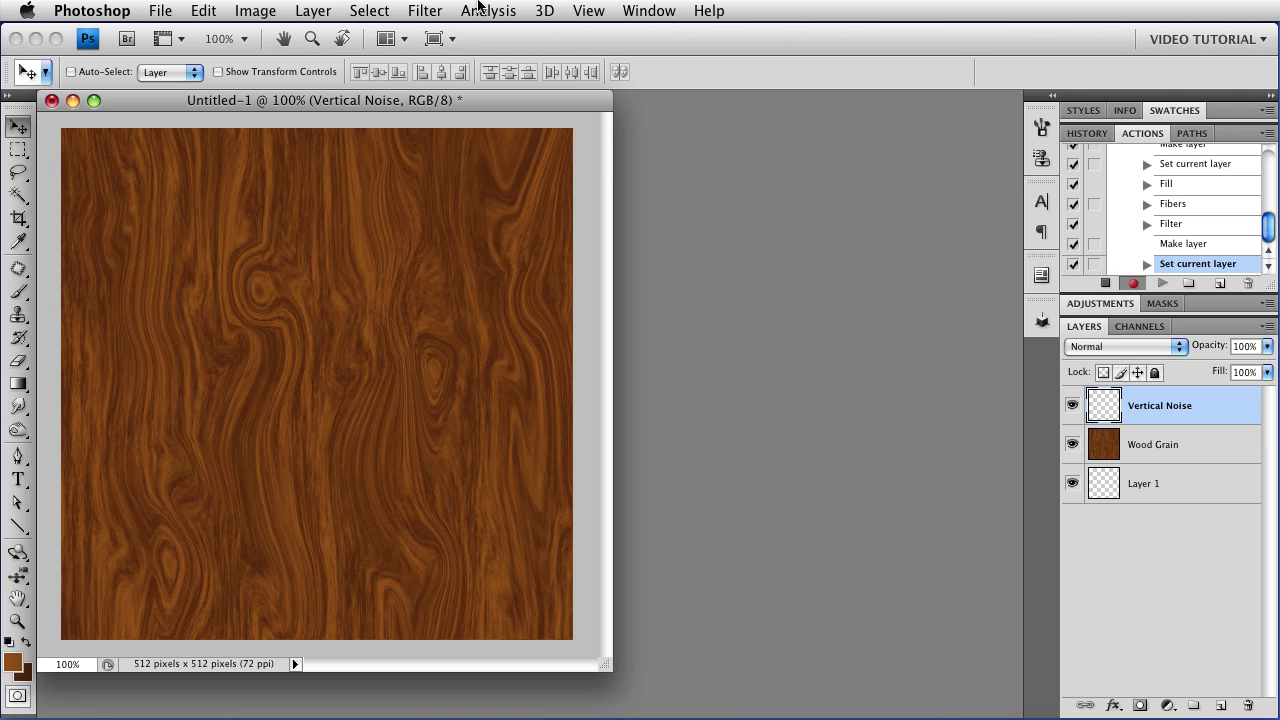
# Step: Fill the Vertical Noise layer with 50% Gray via Edit > Fill
pyautogui.click(204, 12)
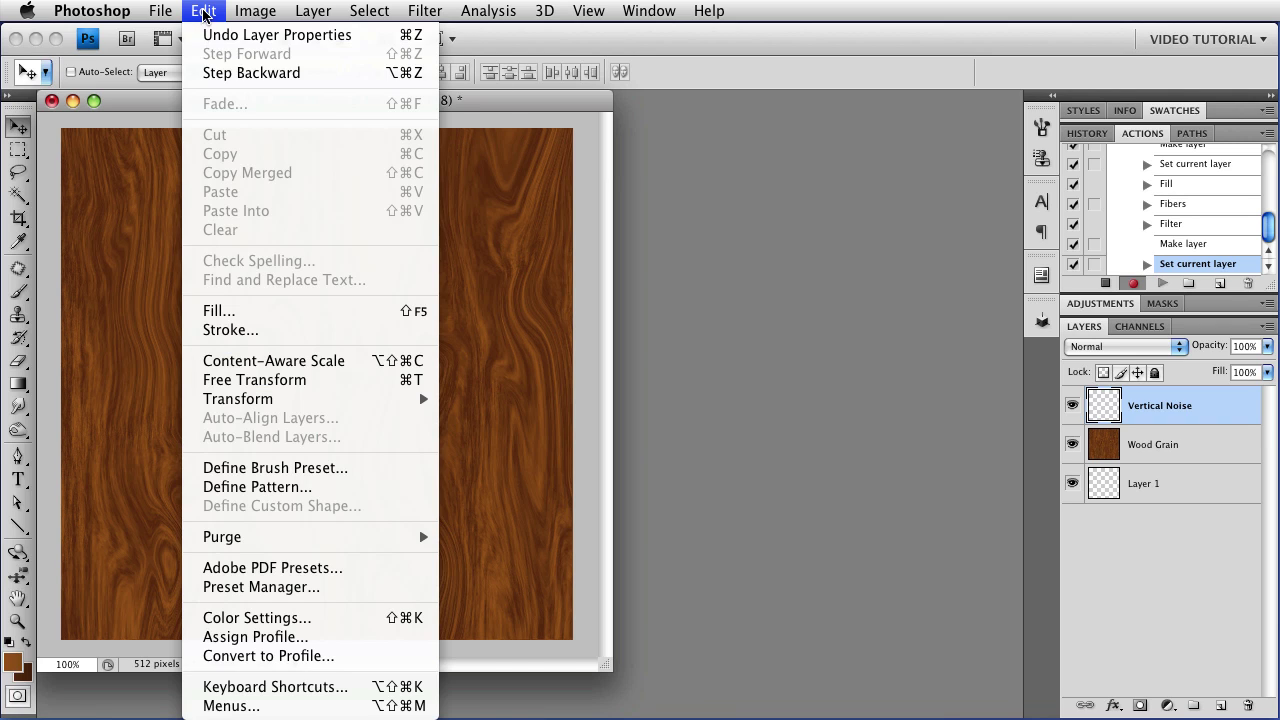
pyautogui.click(244, 316)
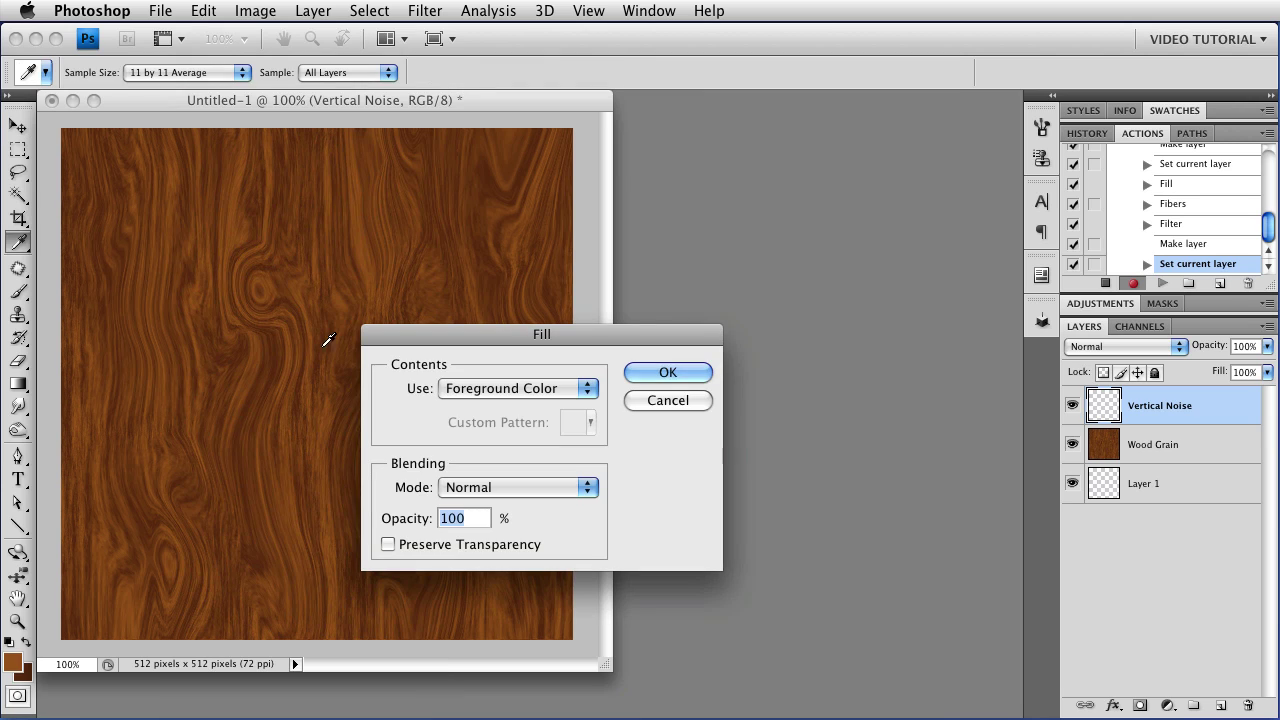
pyautogui.click(482, 392)
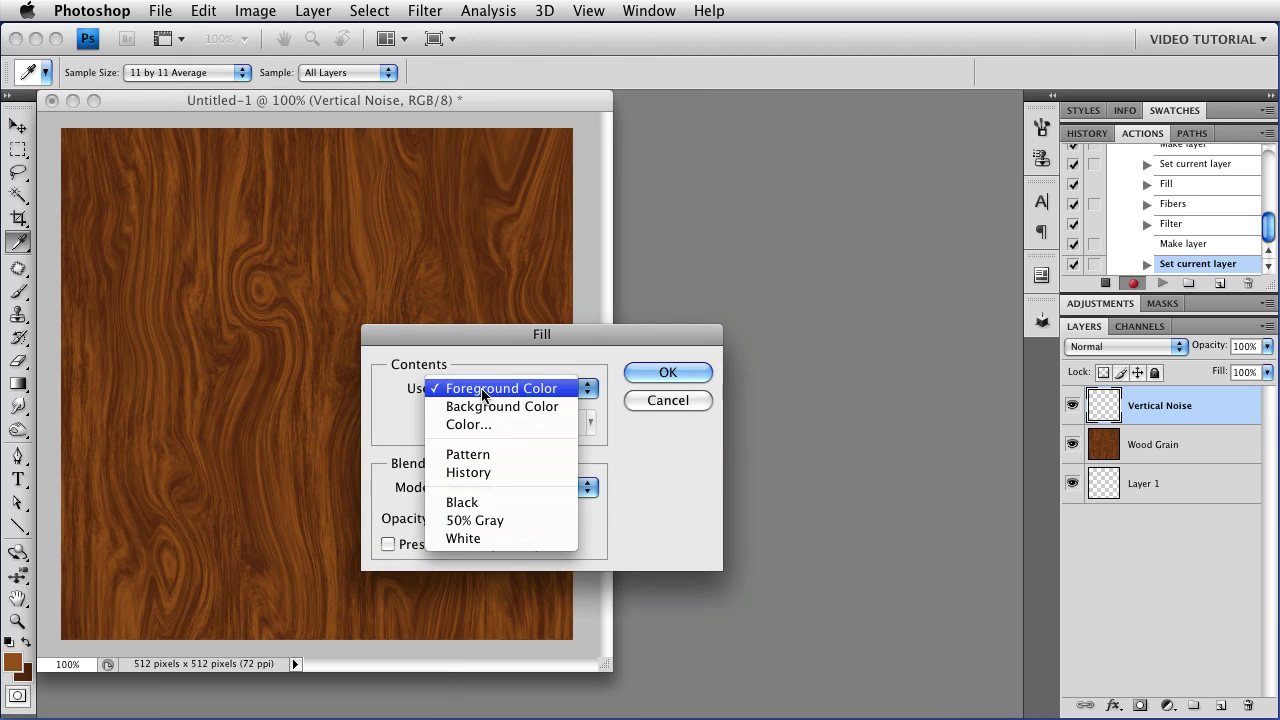
pyautogui.click(521, 522)
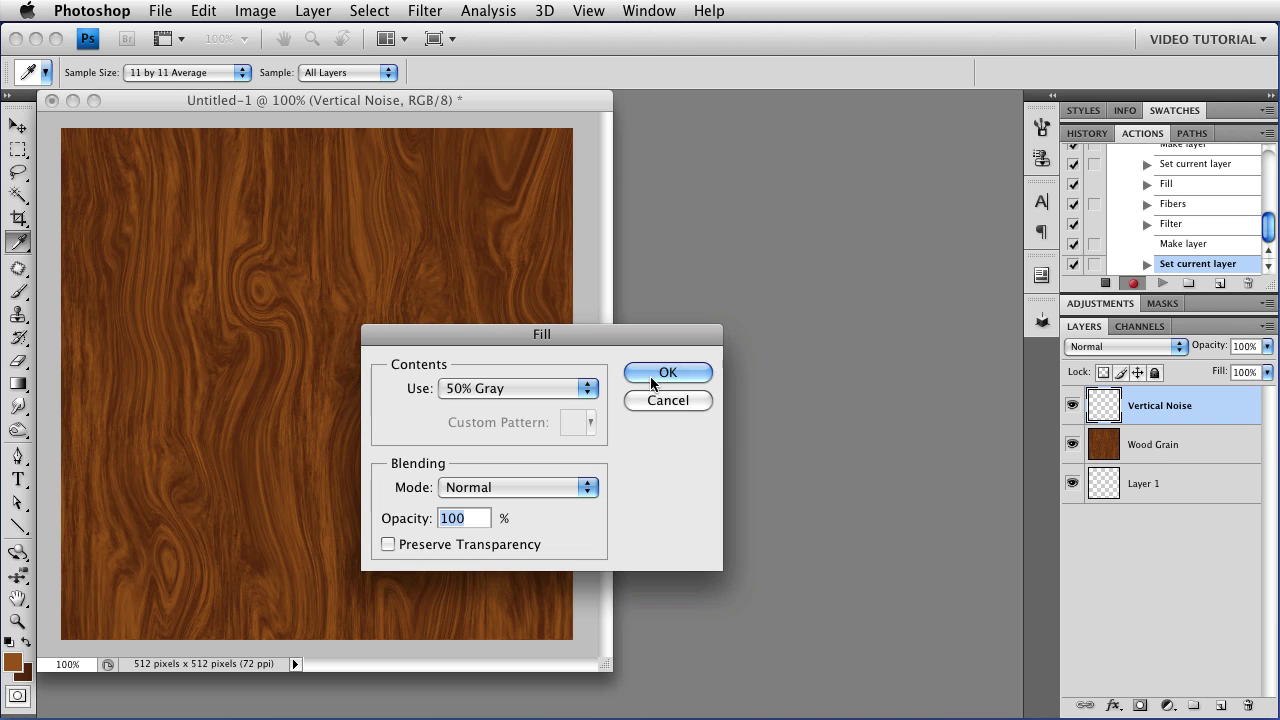
pyautogui.click(667, 373)
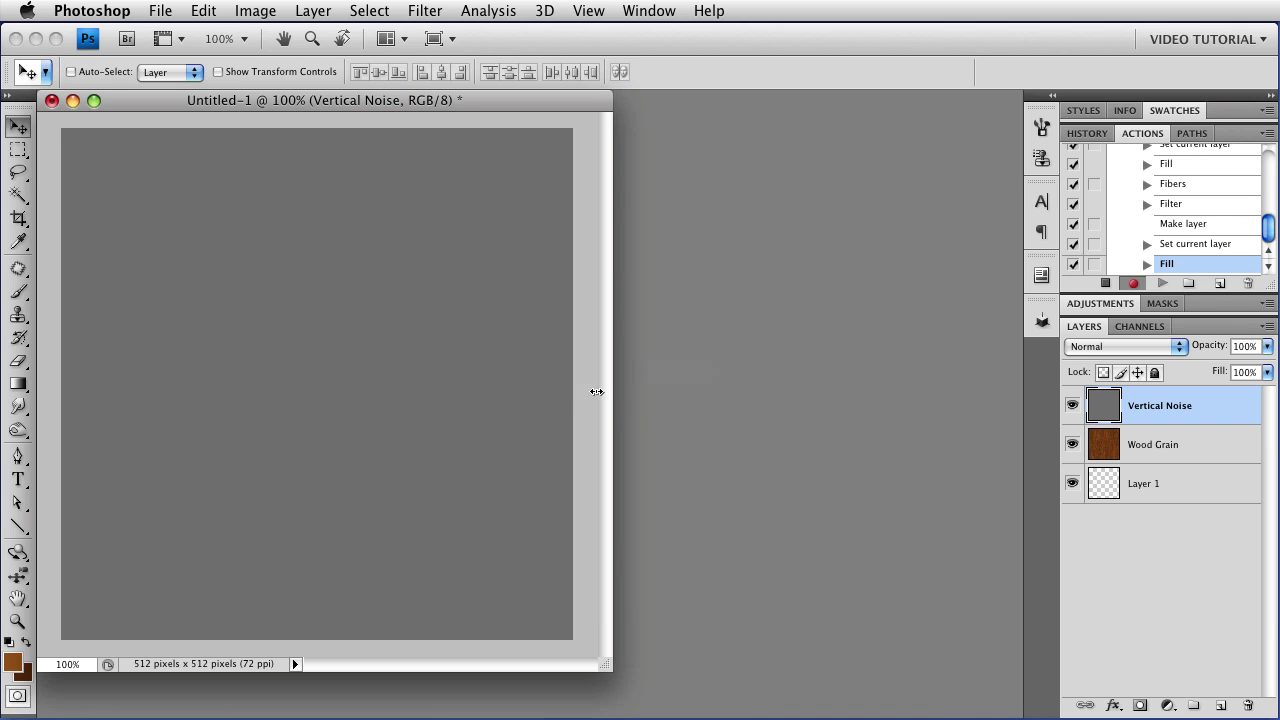
# Step: Apply the Add Noise filter to the gray Vertical Noise layer
pyautogui.click(424, 11)
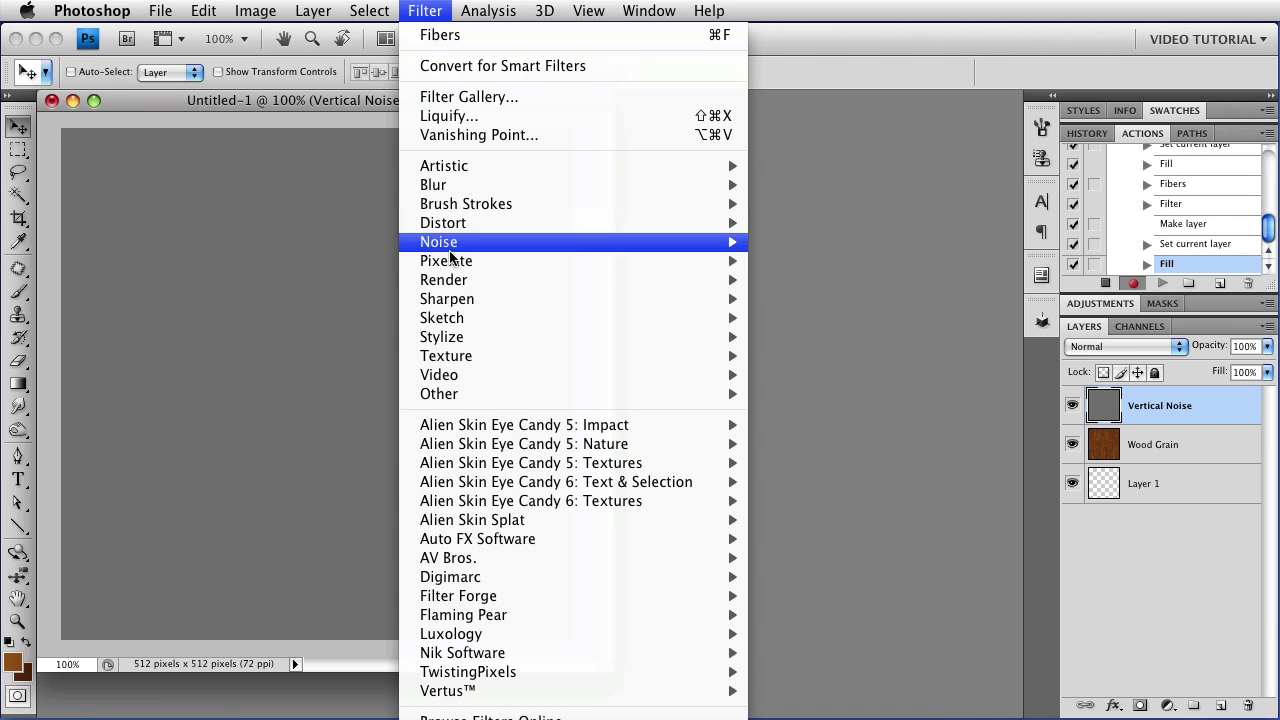
pyautogui.moveTo(452, 250)
pyautogui.click(782, 243)
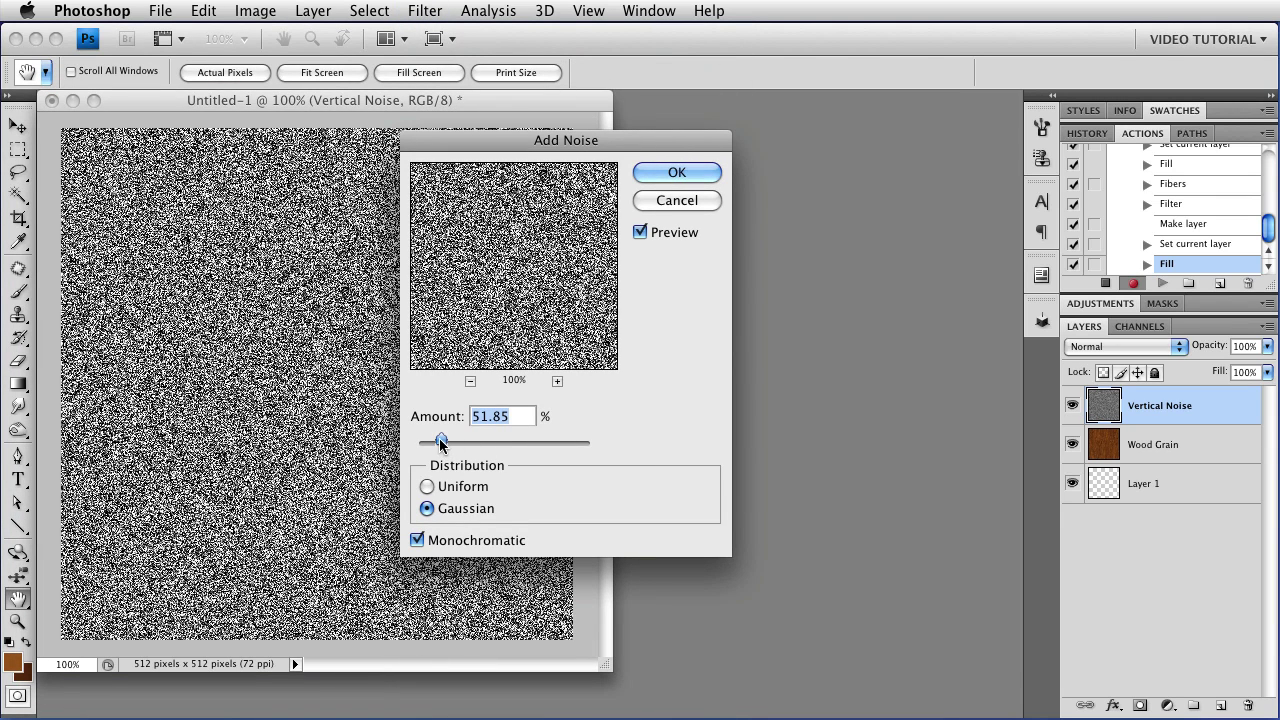
pyautogui.moveTo(441, 445); pyautogui.dragTo(441, 445)
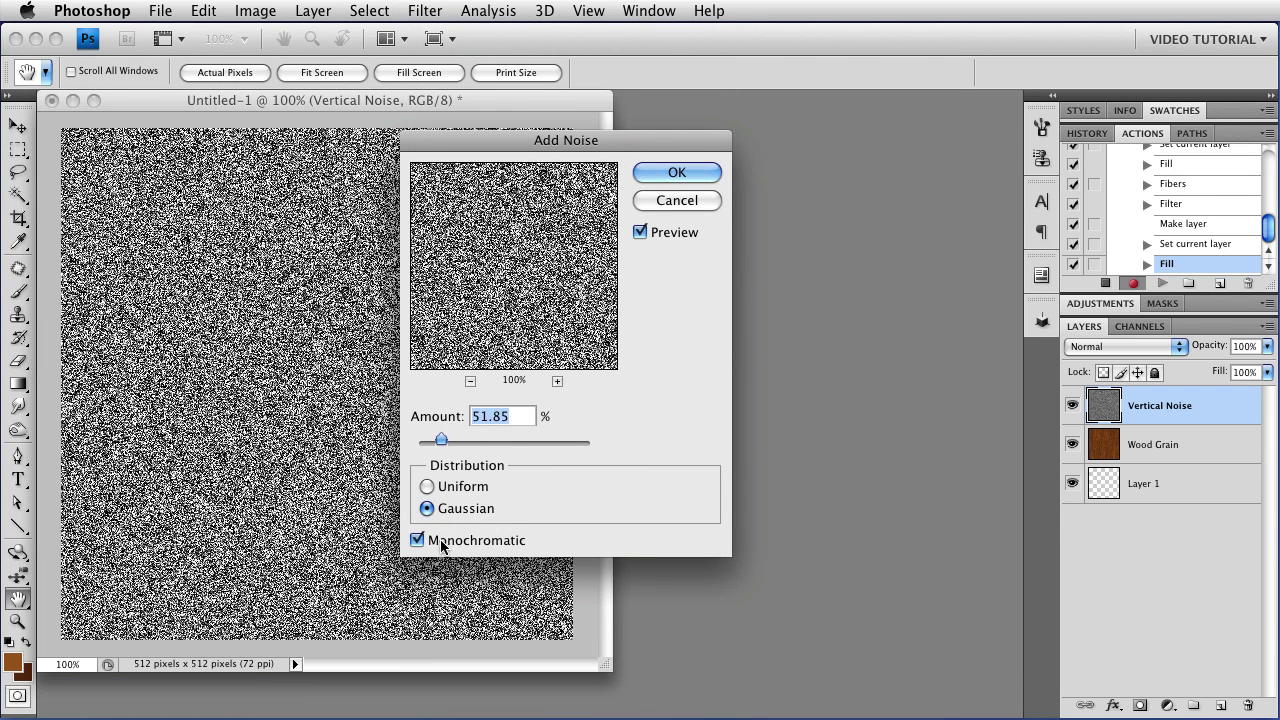
pyautogui.click(690, 172)
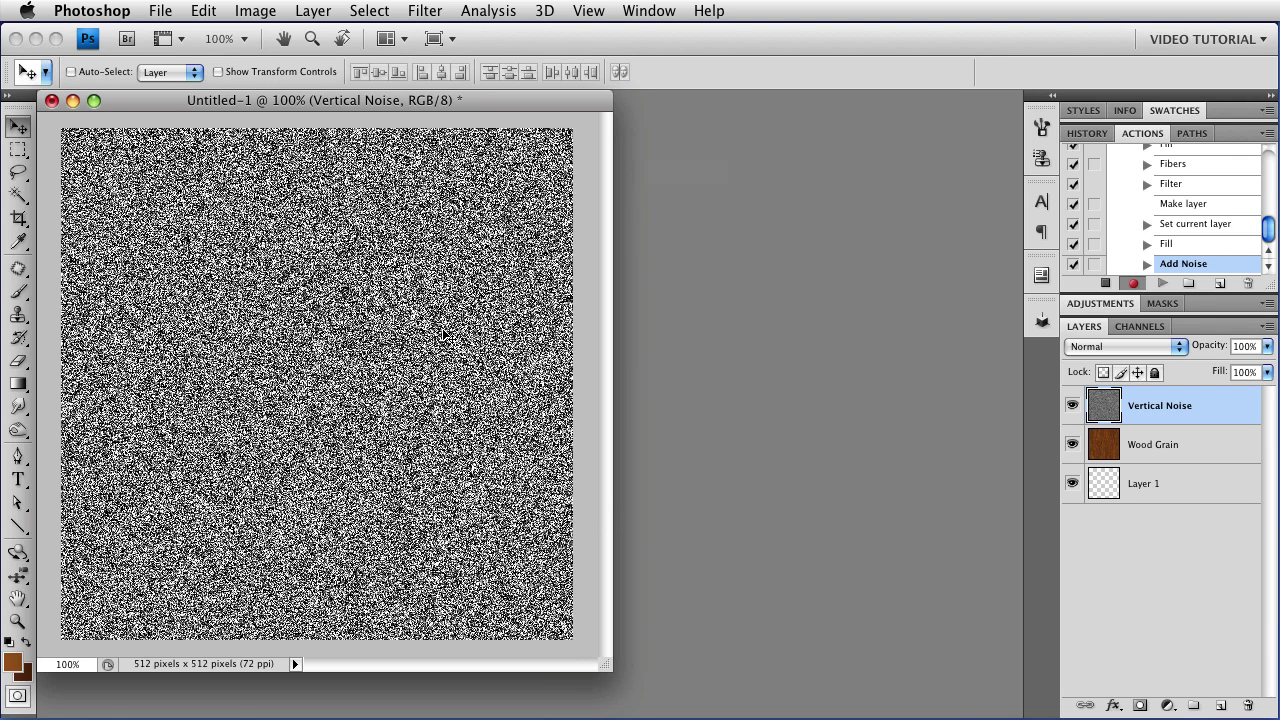
# Step: Apply a Motion Blur with a 90° angle and 24-pixel distance
pyautogui.click(427, 12)
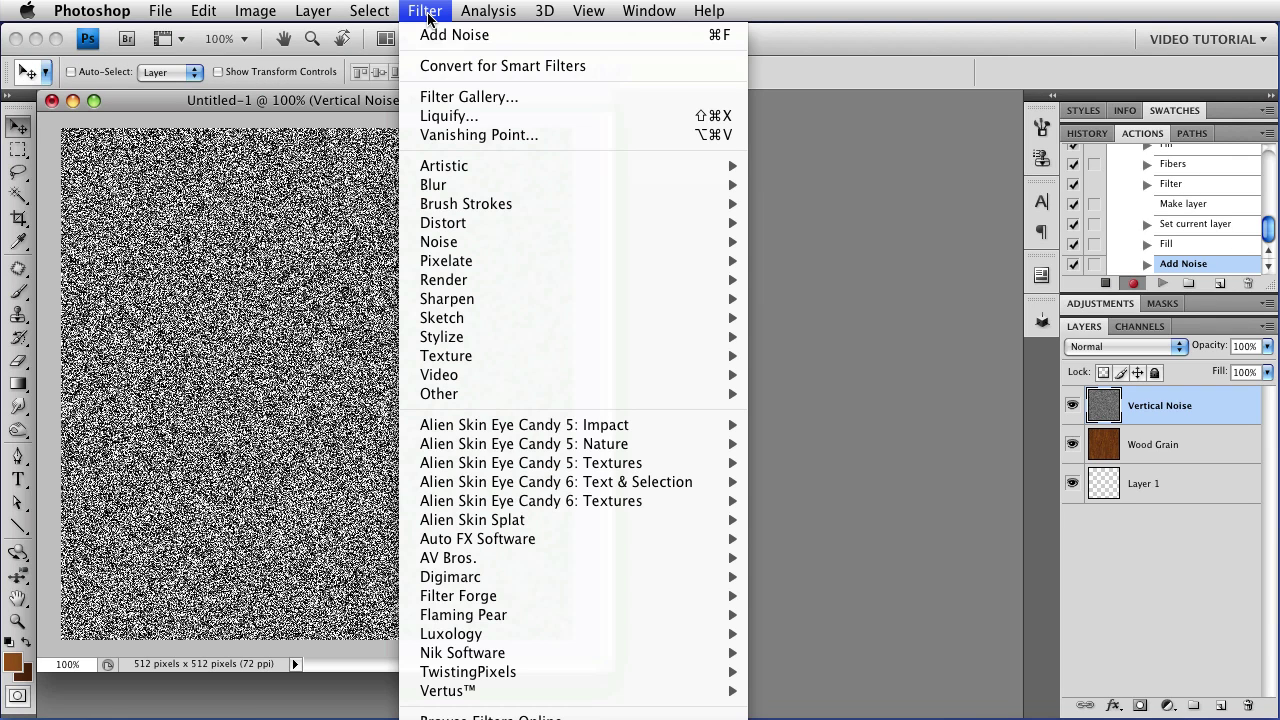
pyautogui.moveTo(589, 190)
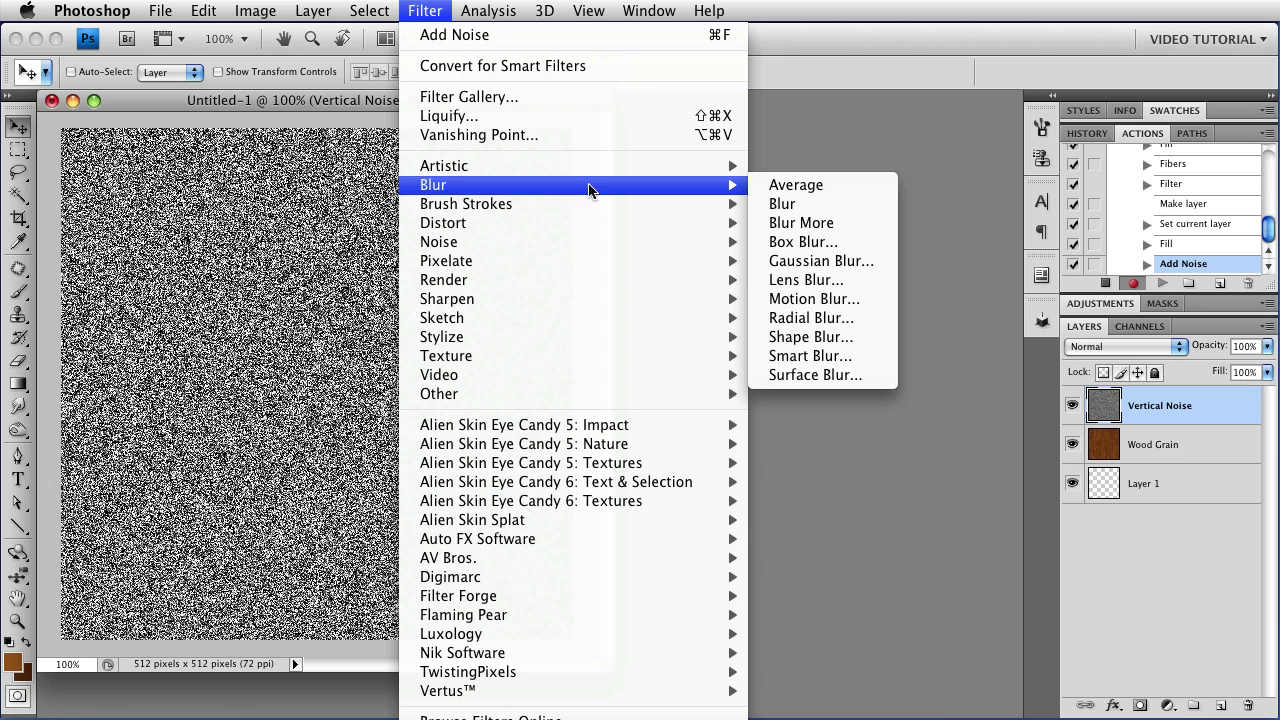
pyautogui.click(814, 299)
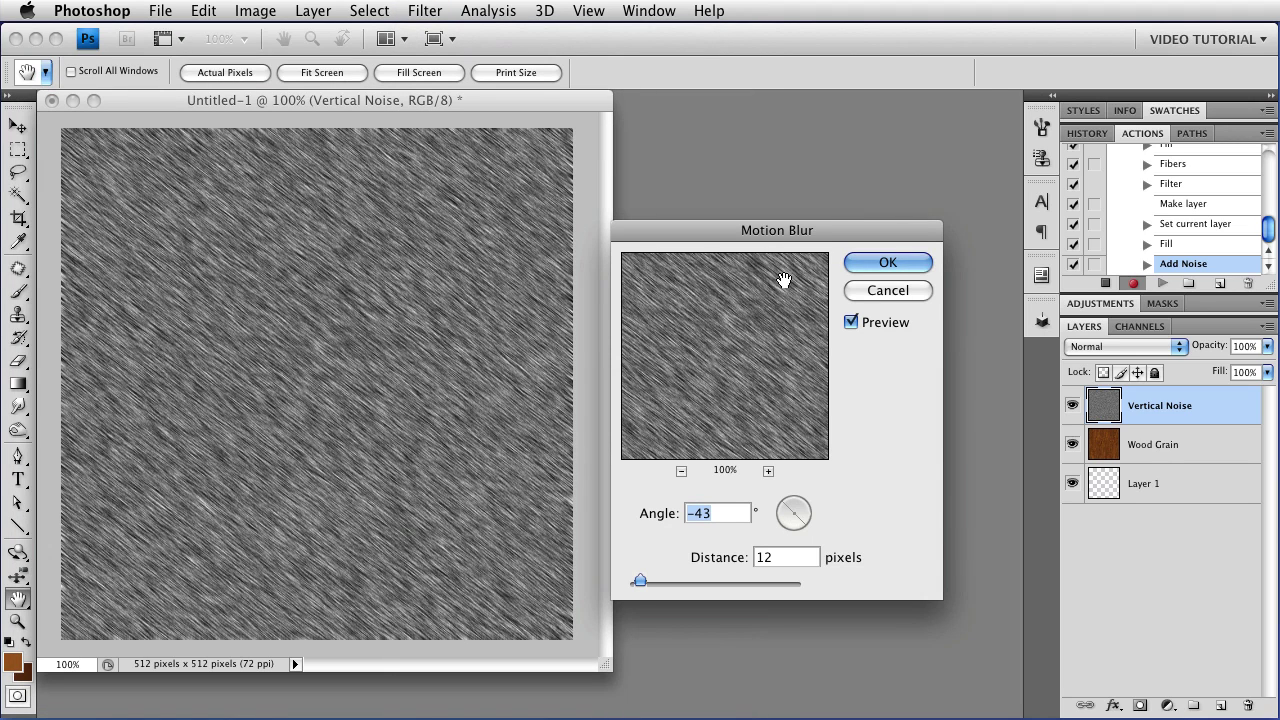
pyautogui.moveTo(806, 503); pyautogui.dragTo(794, 486)
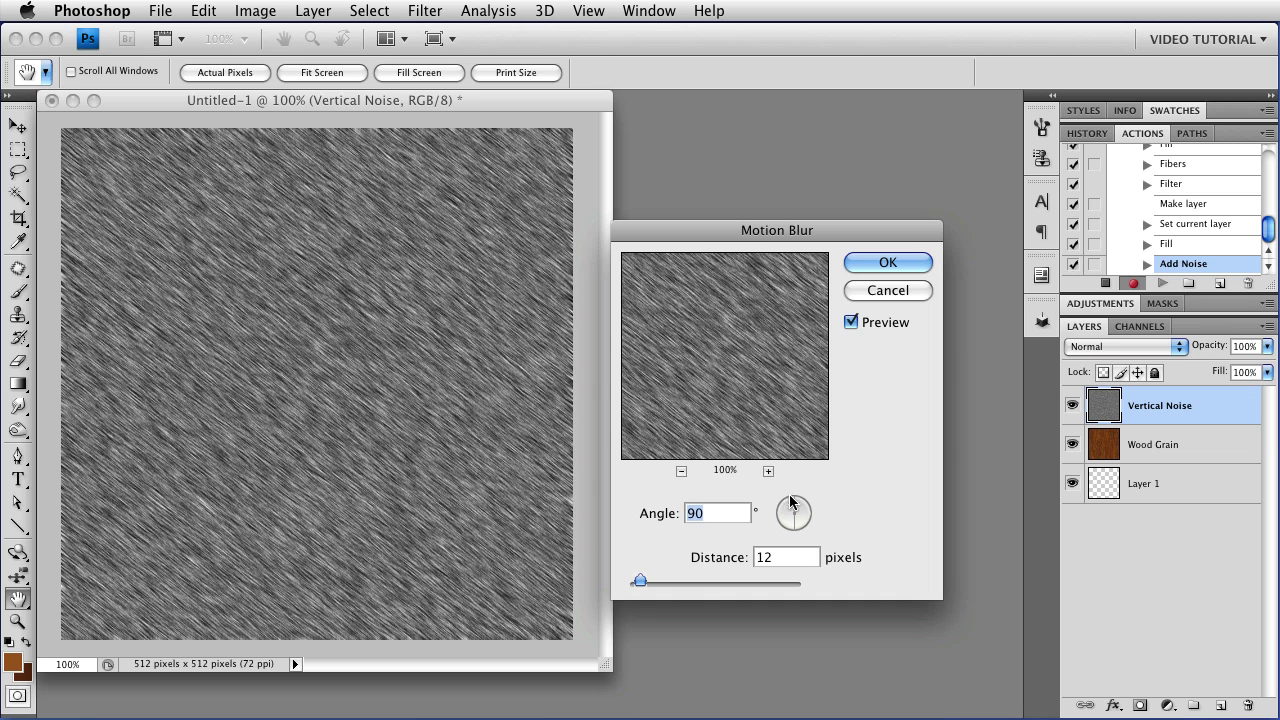
pyautogui.moveTo(640, 581); pyautogui.dragTo(651, 588)
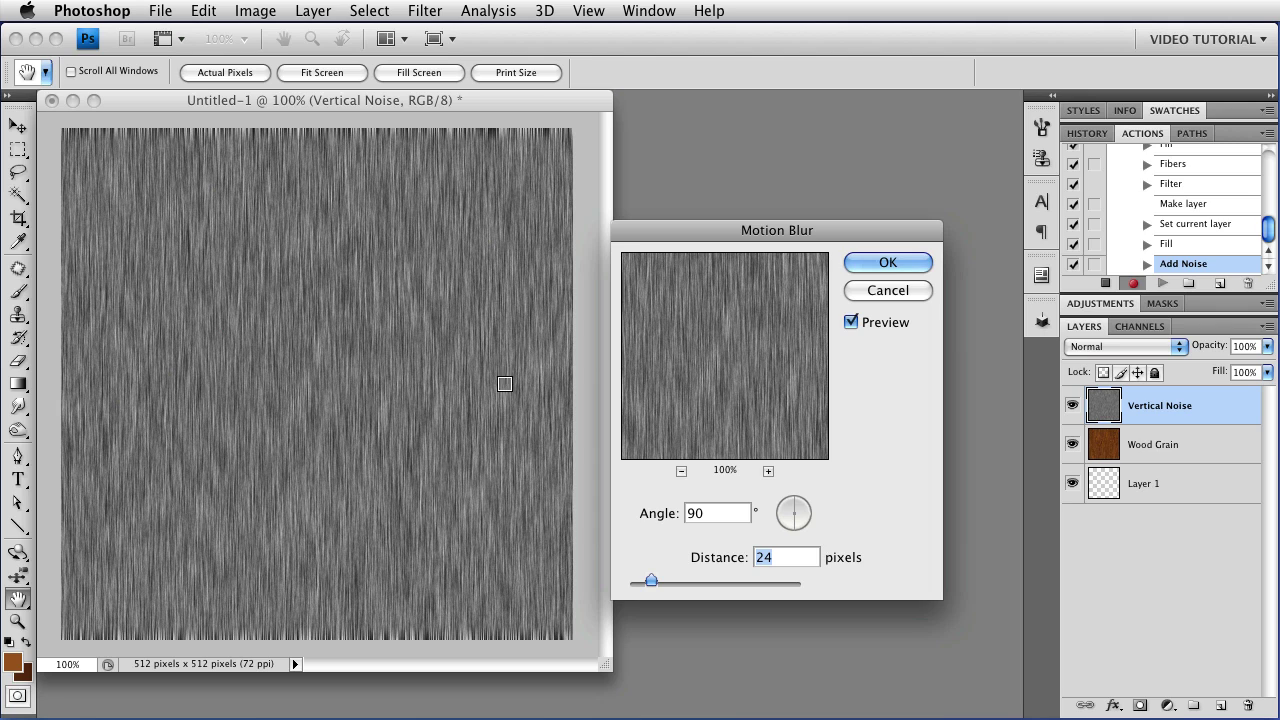
pyautogui.click(898, 262)
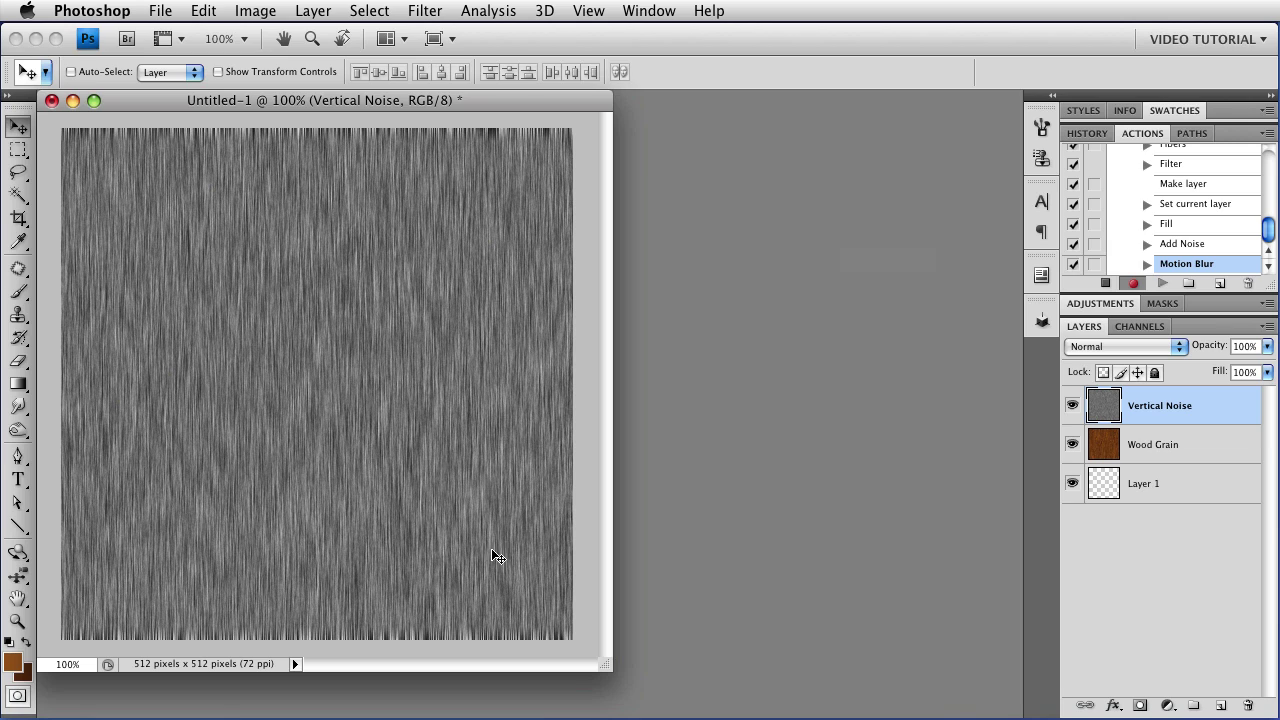
# Step: Free Transform the Vertical Noise layer, dragging the bottom handle to about 103% height
pyautogui.press('super+t')
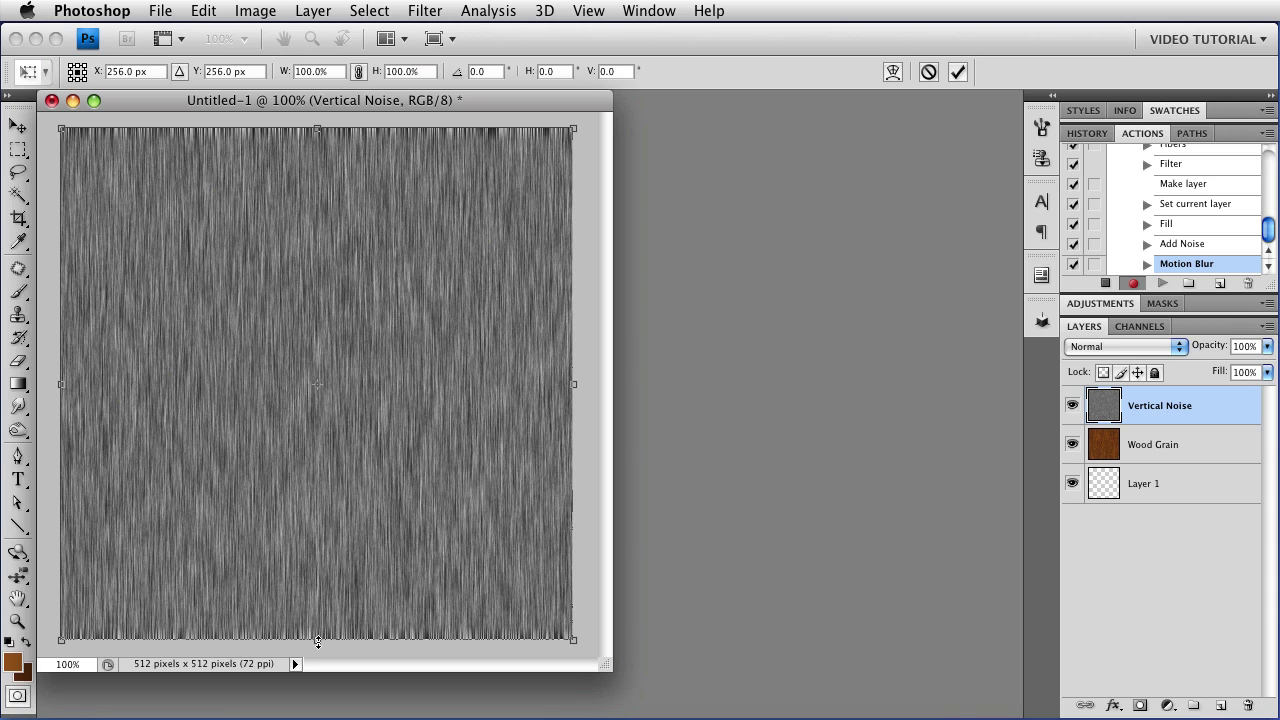
pyautogui.moveTo(318, 641); pyautogui.dragTo(318, 650)
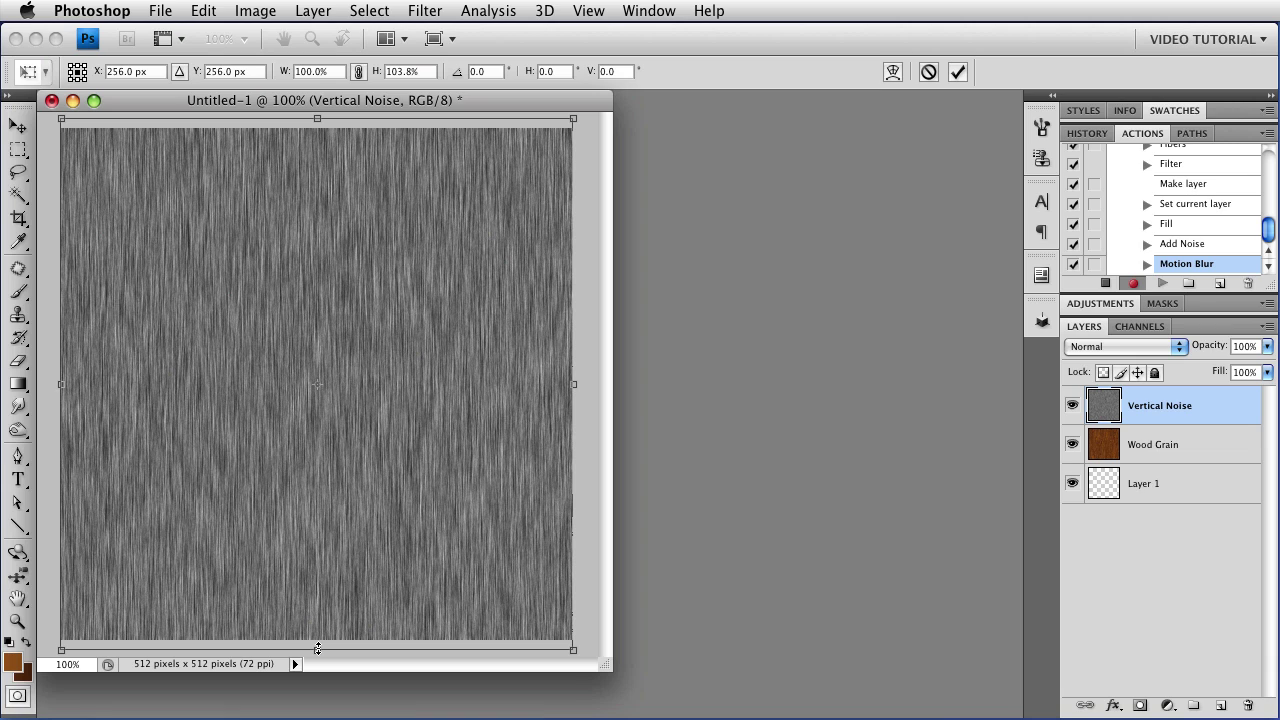
pyautogui.moveTo(318, 648); pyautogui.dragTo(318, 646)
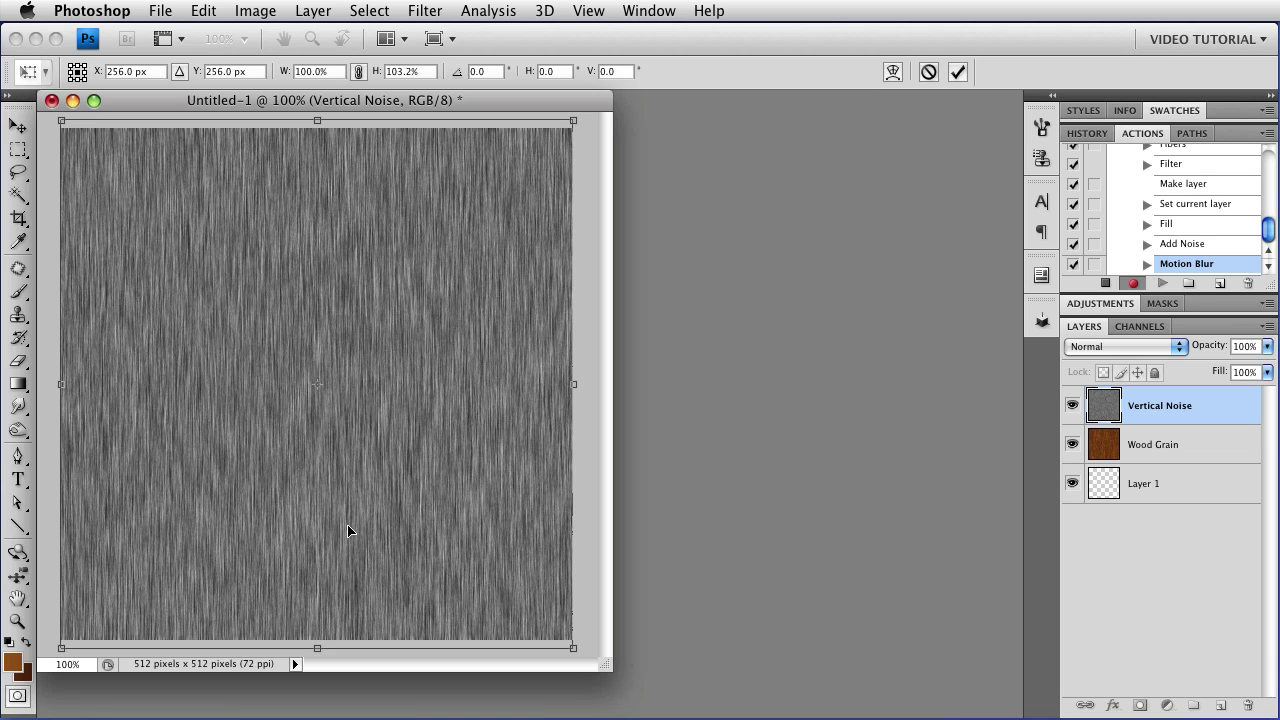
pyautogui.press('Return')
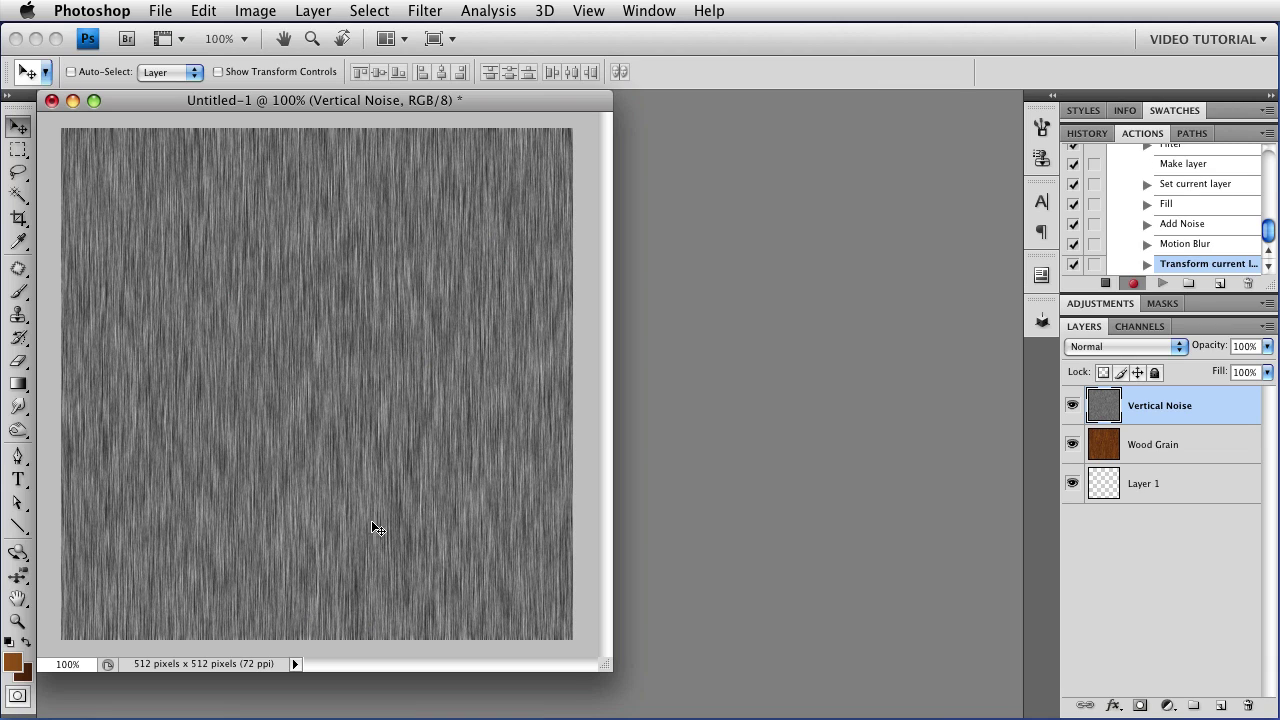
# Step: Set the Vertical Noise layer's blend mode to Soft Light and stop recording Wood Grain
pyautogui.click(1097, 347)
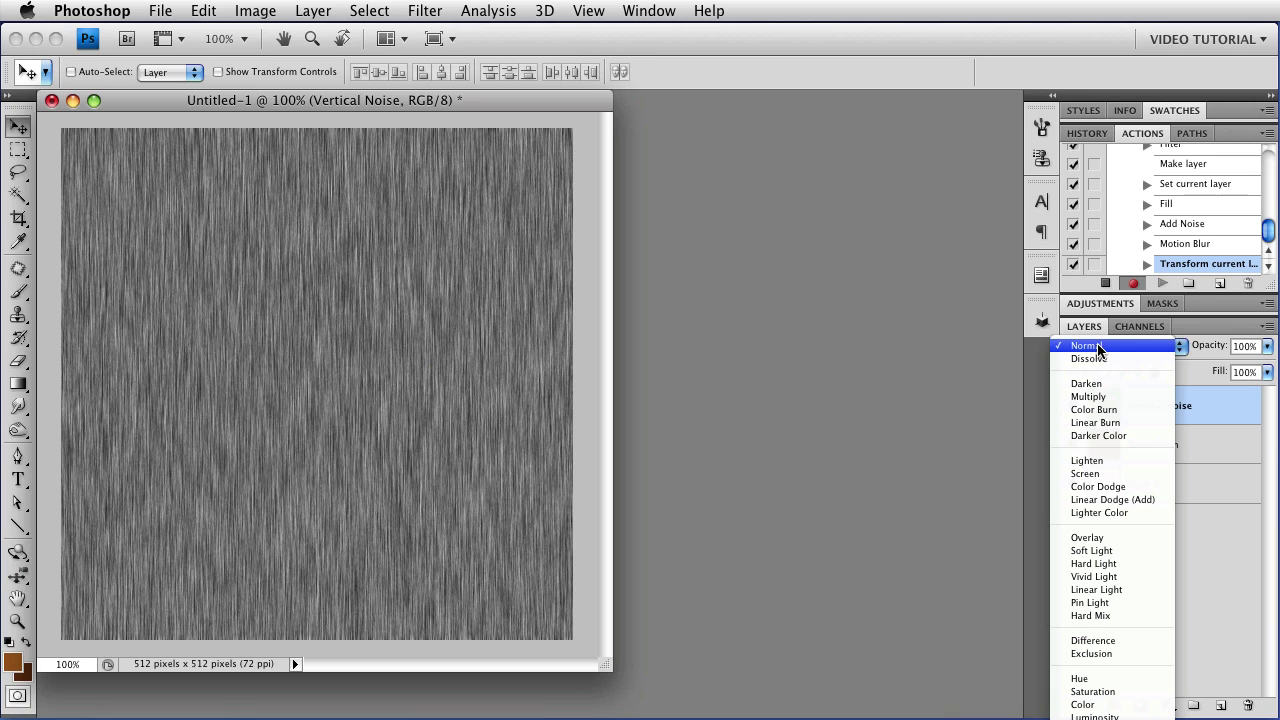
pyautogui.click(1142, 549)
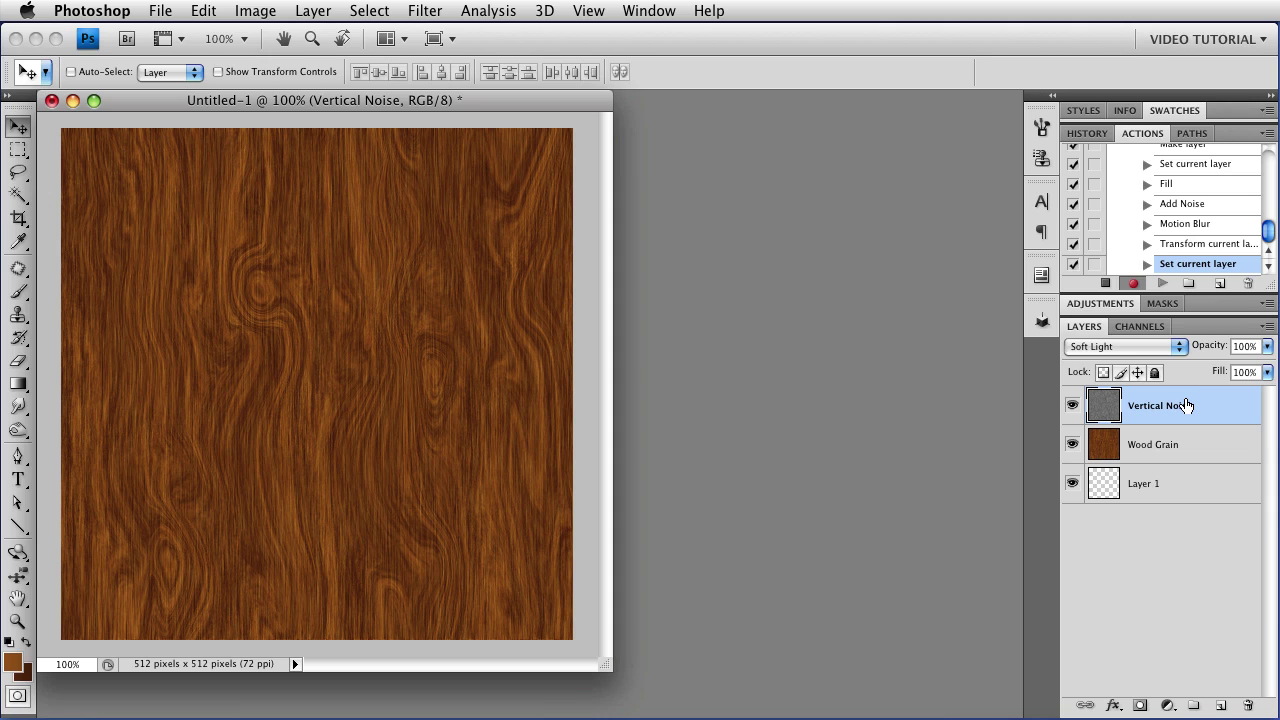
pyautogui.click(1105, 284)
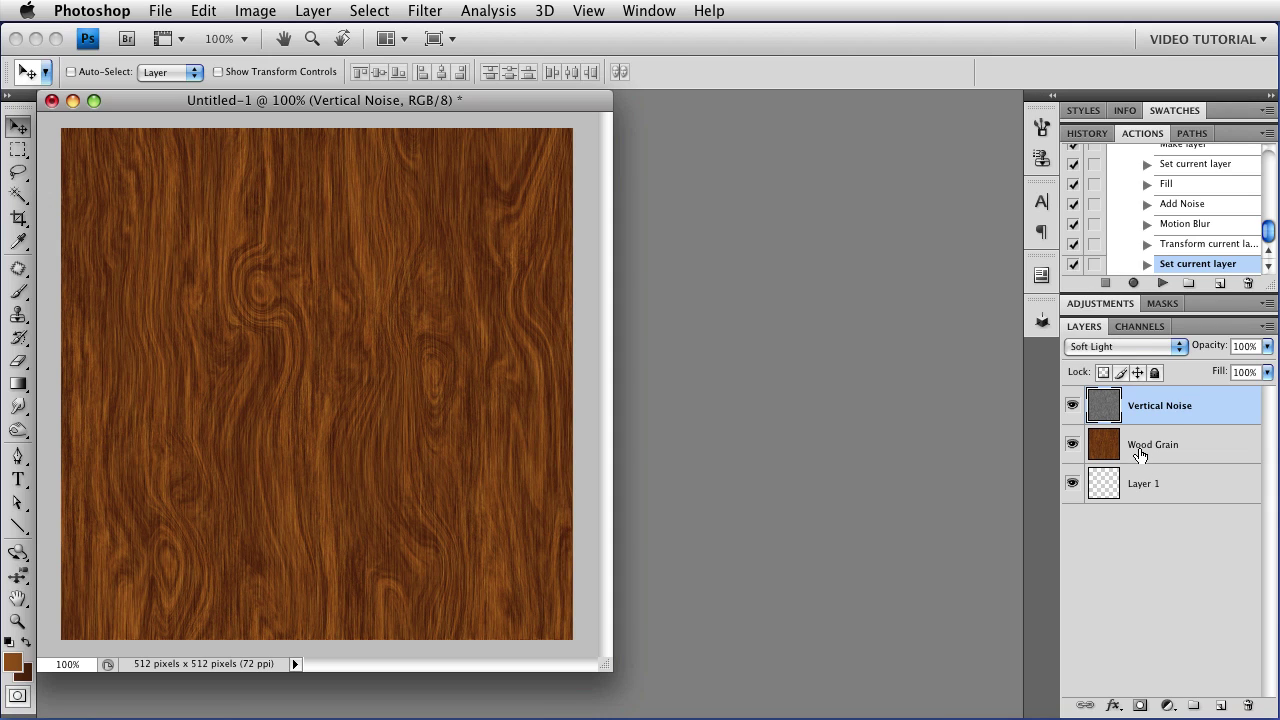
# Step: Toggle the Vertical Noise layer off and on to compare, then enlarge the Actions list
pyautogui.click(1073, 408)
pyautogui.click(1073, 408)
pyautogui.moveTo(1232, 292); pyautogui.dragTo(1232, 399)
pyautogui.moveTo(1266, 288)
pyautogui.mouseDown()
pyautogui.moveTo(1266, 240)
pyautogui.moveTo(1266, 252)
pyautogui.mouseUp()
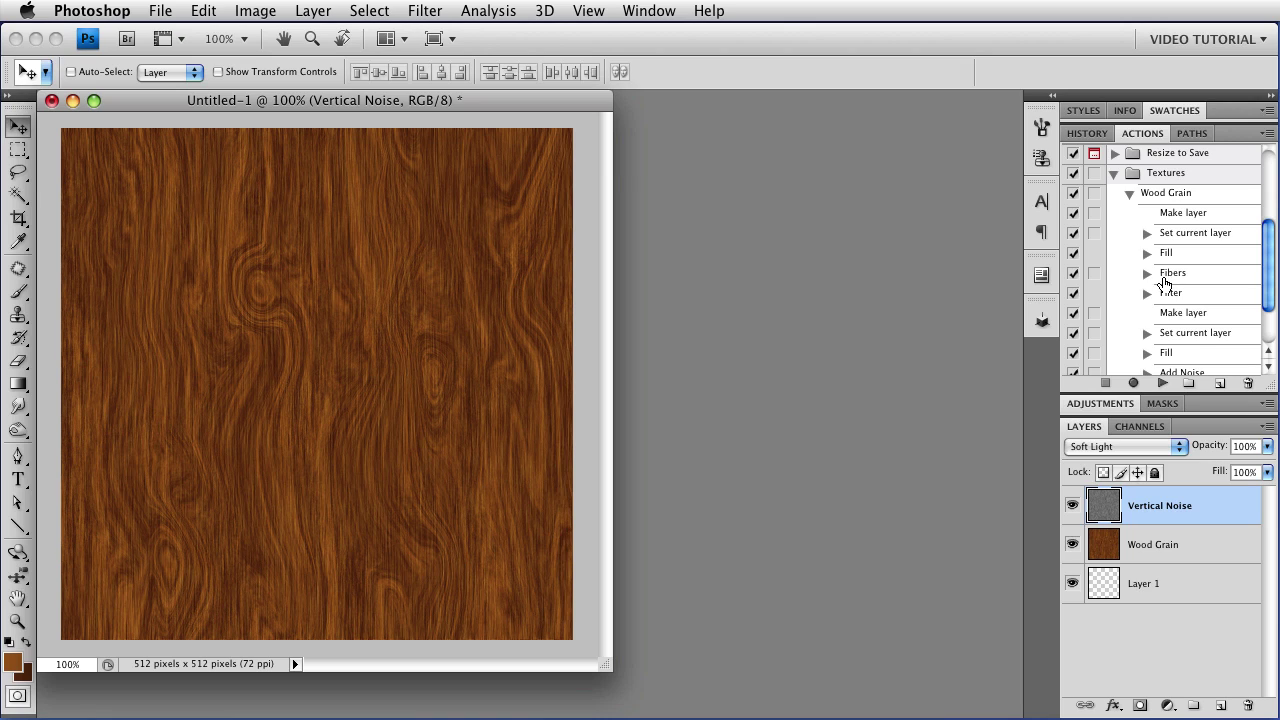
# Step: Enable the dialog toggle on the Wood Grain action's Fibers step
pyautogui.click(1094, 275)
# Step: Desaturate the foreground colour to a grey with 4% saturation
pyautogui.click(15, 663)
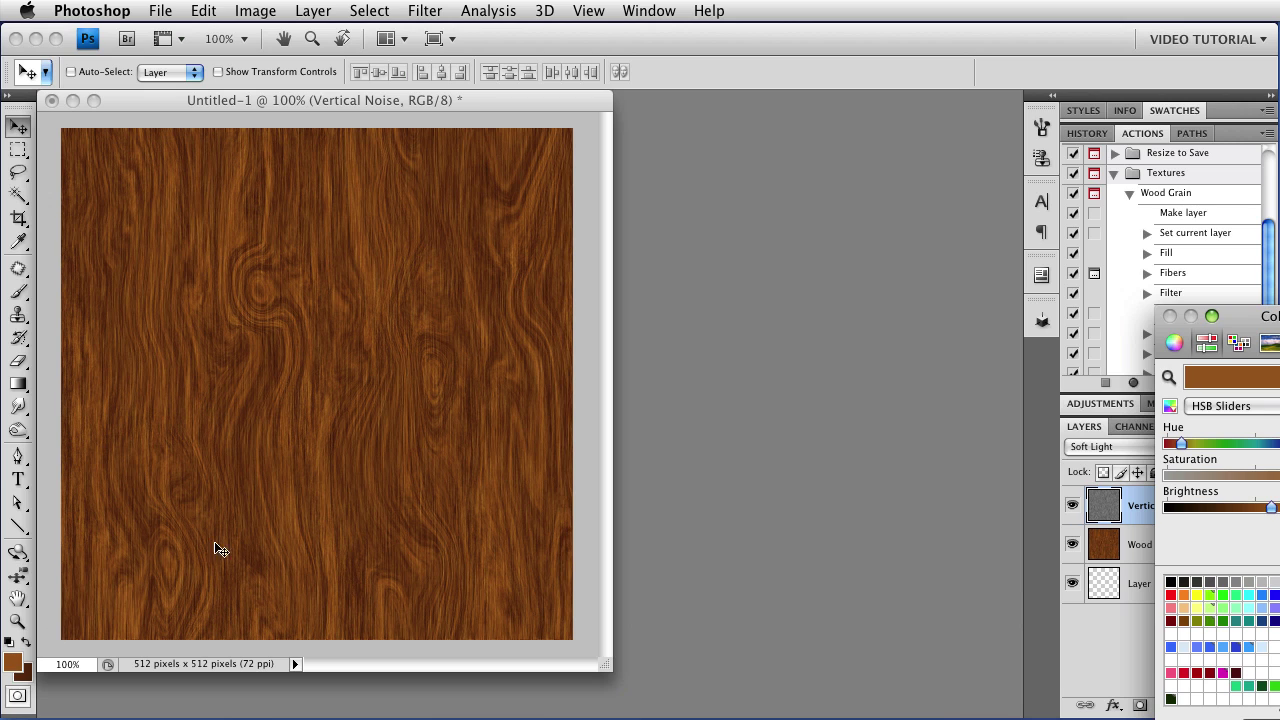
pyautogui.moveTo(1233, 318); pyautogui.dragTo(756, 225)
pyautogui.moveTo(835, 382); pyautogui.dragTo(693, 382)
pyautogui.click(879, 636)
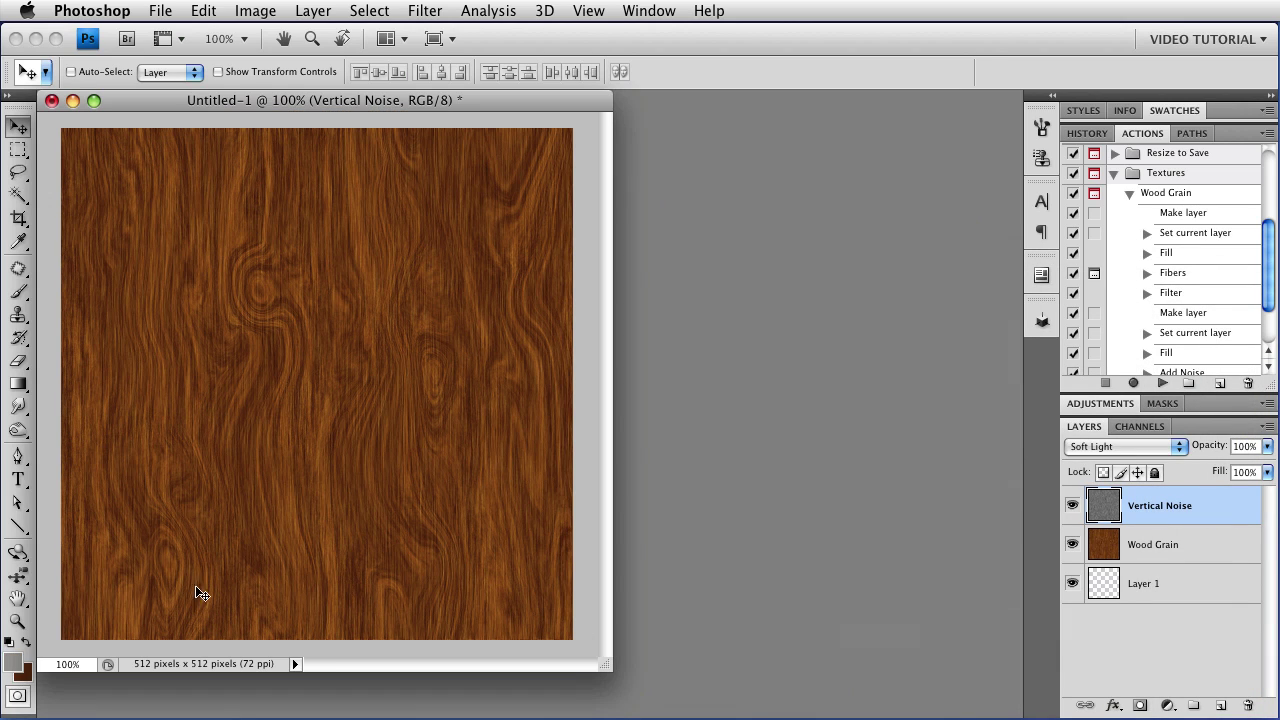
# Step: Desaturate the background colour to a grey in the colour picker
pyautogui.click(25, 673)
pyautogui.moveTo(1268, 316); pyautogui.dragTo(798, 239)
pyautogui.click(703, 398)
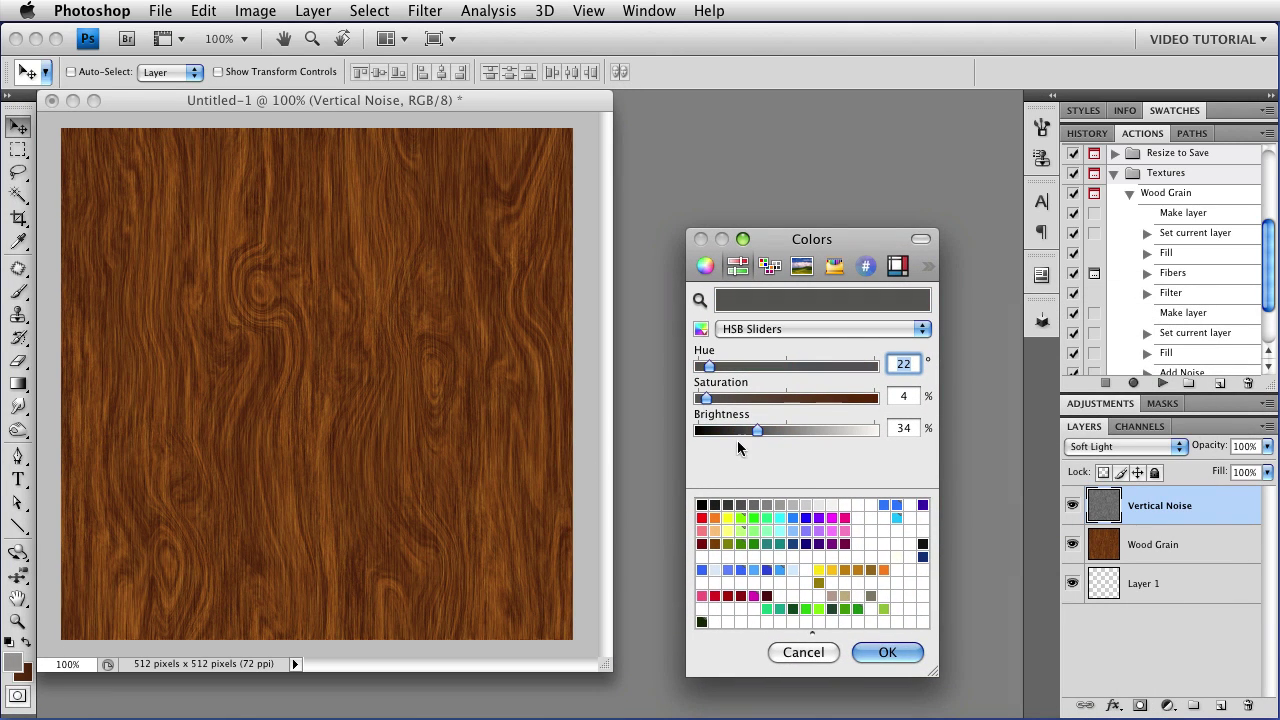
pyautogui.click(887, 652)
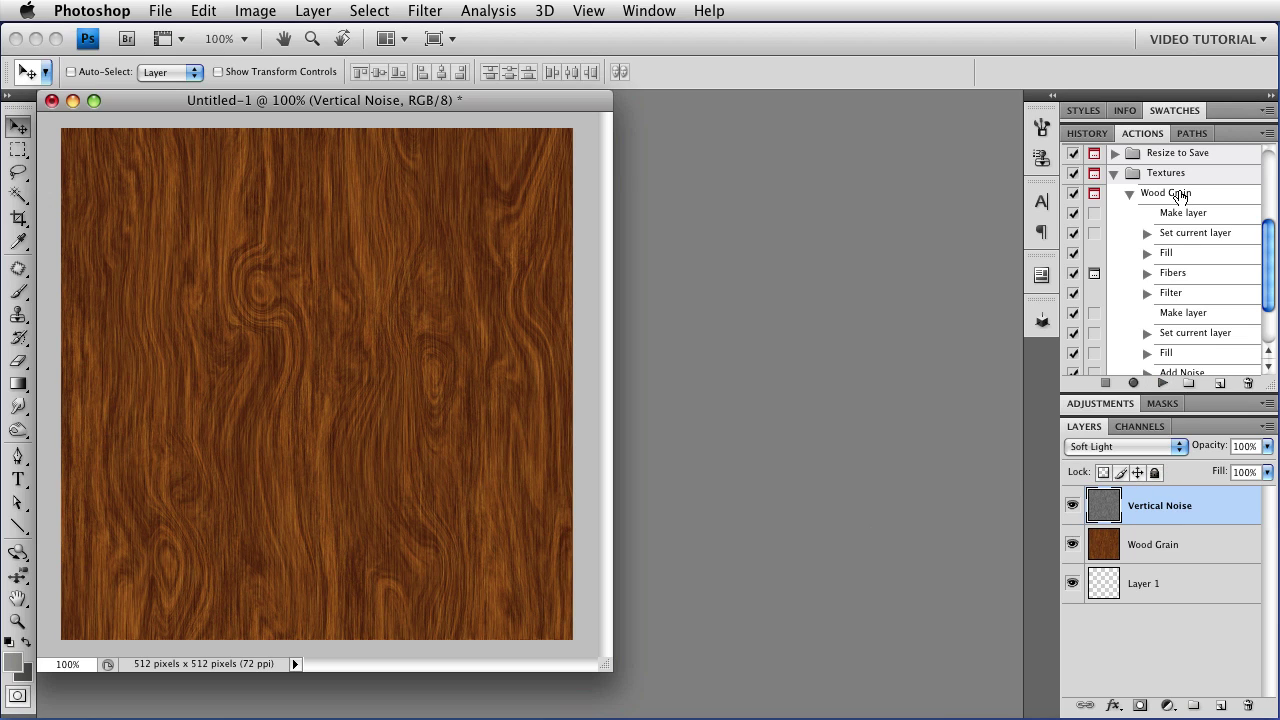
# Step: Play the Wood Grain action, randomize the Fibers pattern four times, and accept it
pyautogui.click(1180, 195)
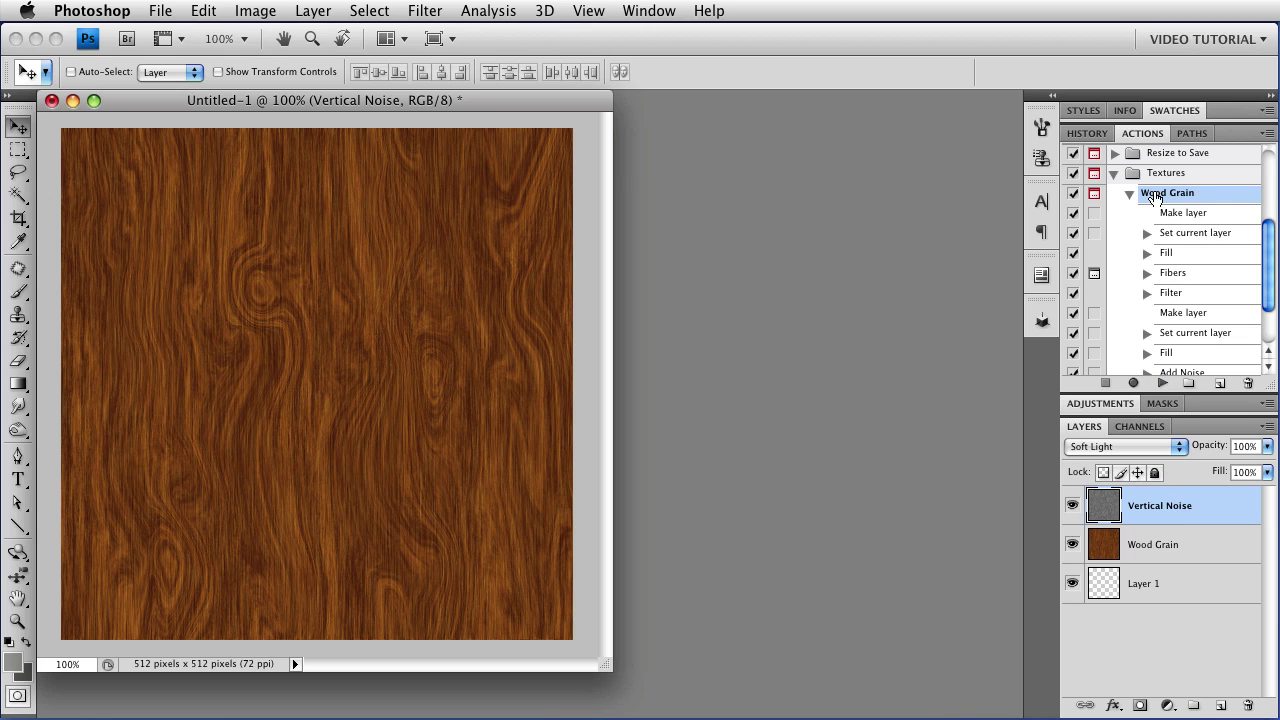
pyautogui.click(1160, 384)
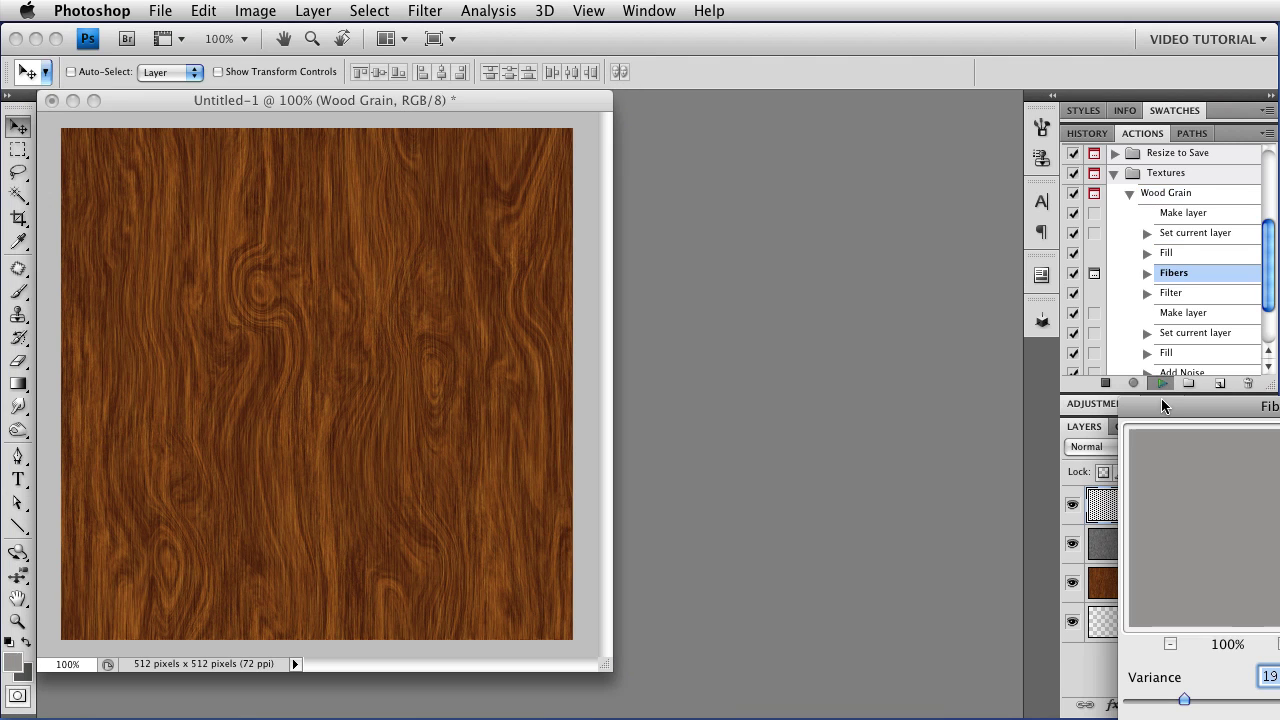
pyautogui.moveTo(1131, 383); pyautogui.dragTo(723, 186)
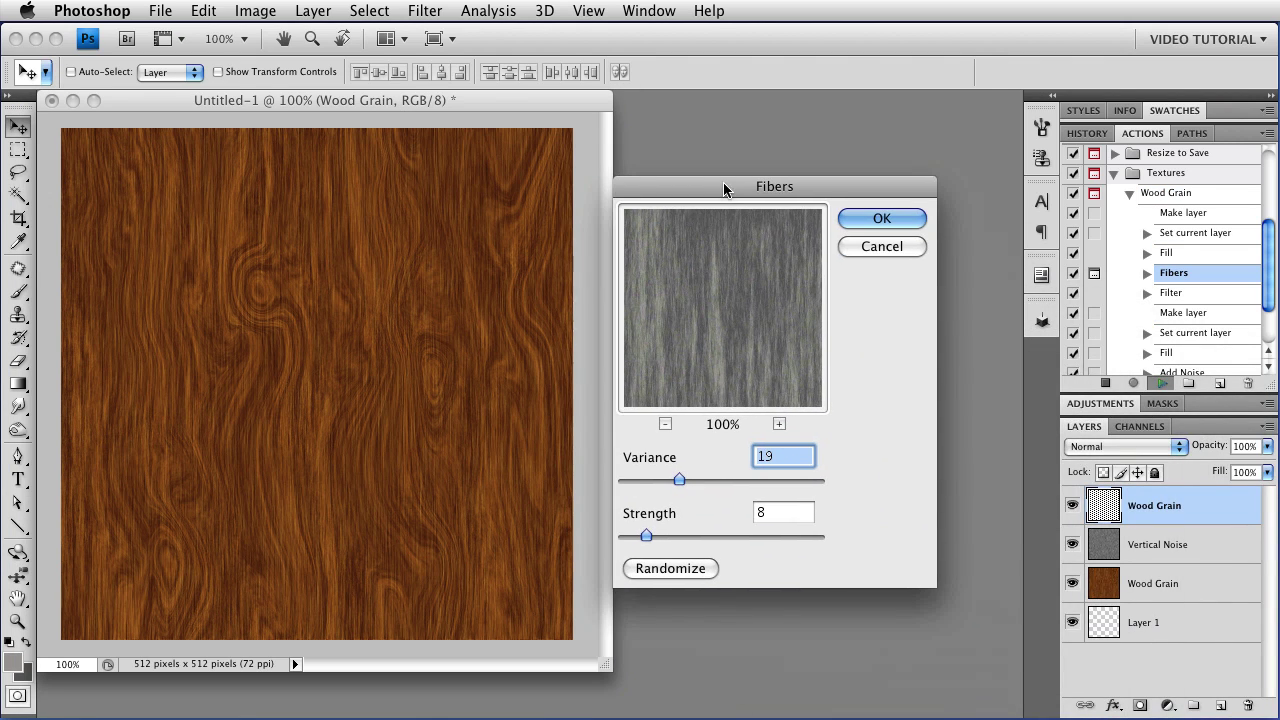
pyautogui.click(677, 568)
pyautogui.click(680, 569)
pyautogui.click(684, 570)
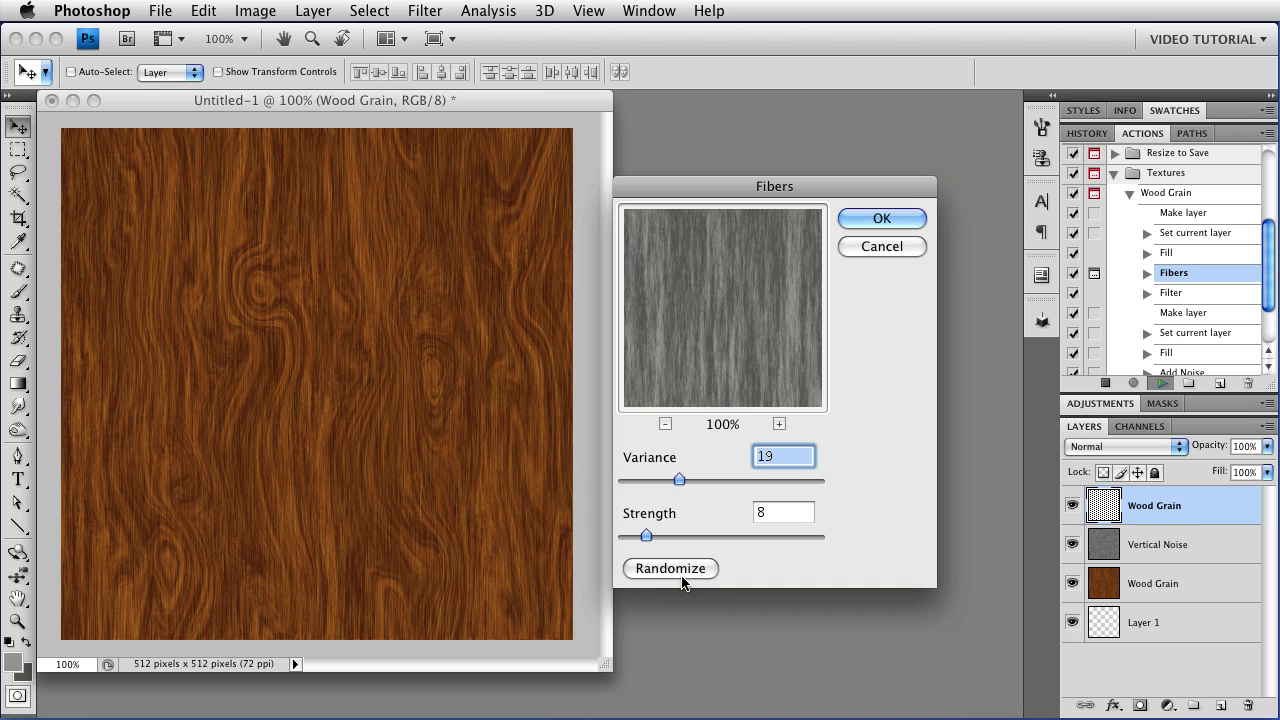
pyautogui.click(683, 573)
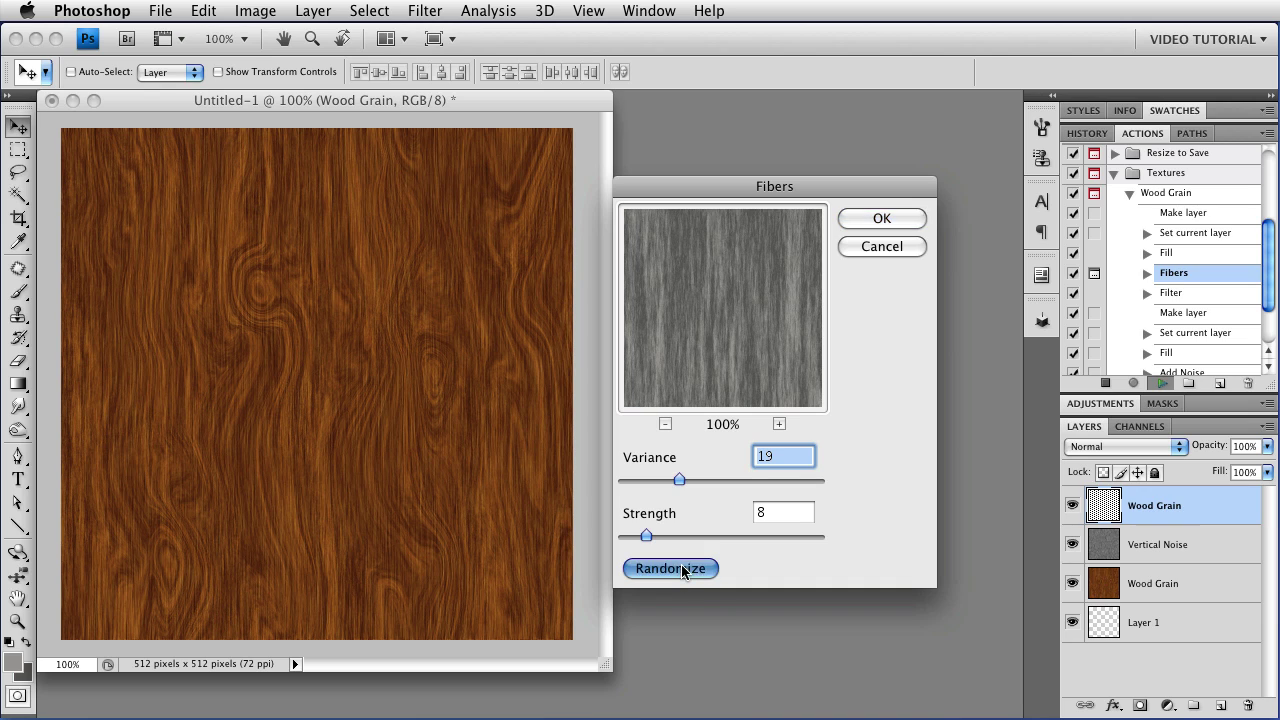
pyautogui.click(872, 220)
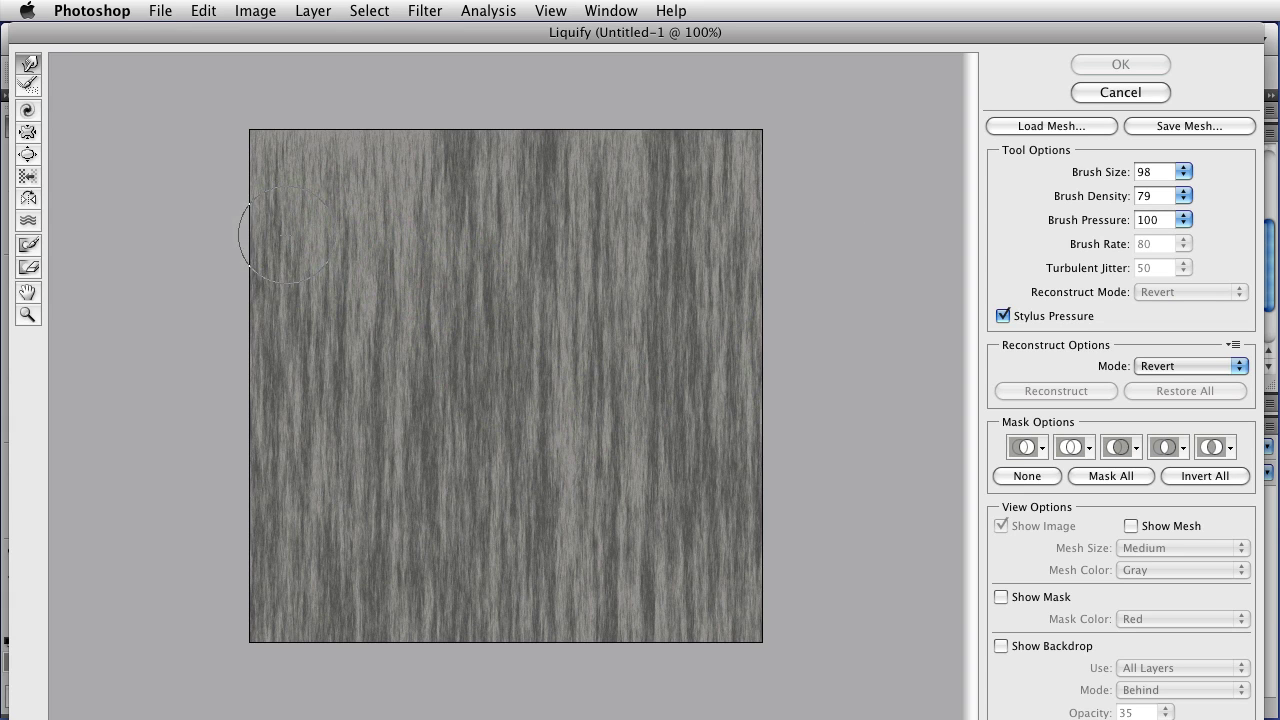
# Step: Forward-warp the grey fibers along the left edge, swirl in a knot, and apply Liquify
pyautogui.moveTo(290, 300)
pyautogui.mouseDown()
pyautogui.moveTo(271, 97)
pyautogui.moveTo(288, 323)
pyautogui.moveTo(276, 396)
pyautogui.moveTo(307, 470)
pyautogui.moveTo(300, 660)
pyautogui.mouseUp()
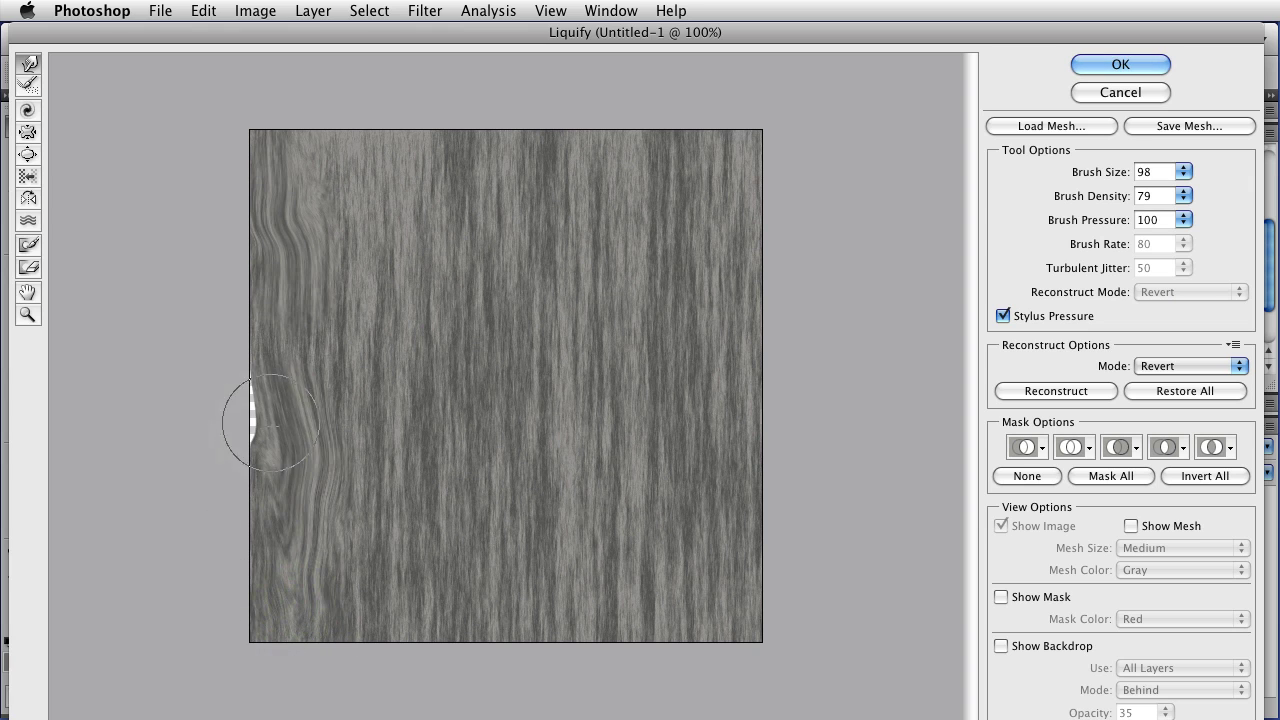
pyautogui.moveTo(251, 417); pyautogui.dragTo(231, 349)
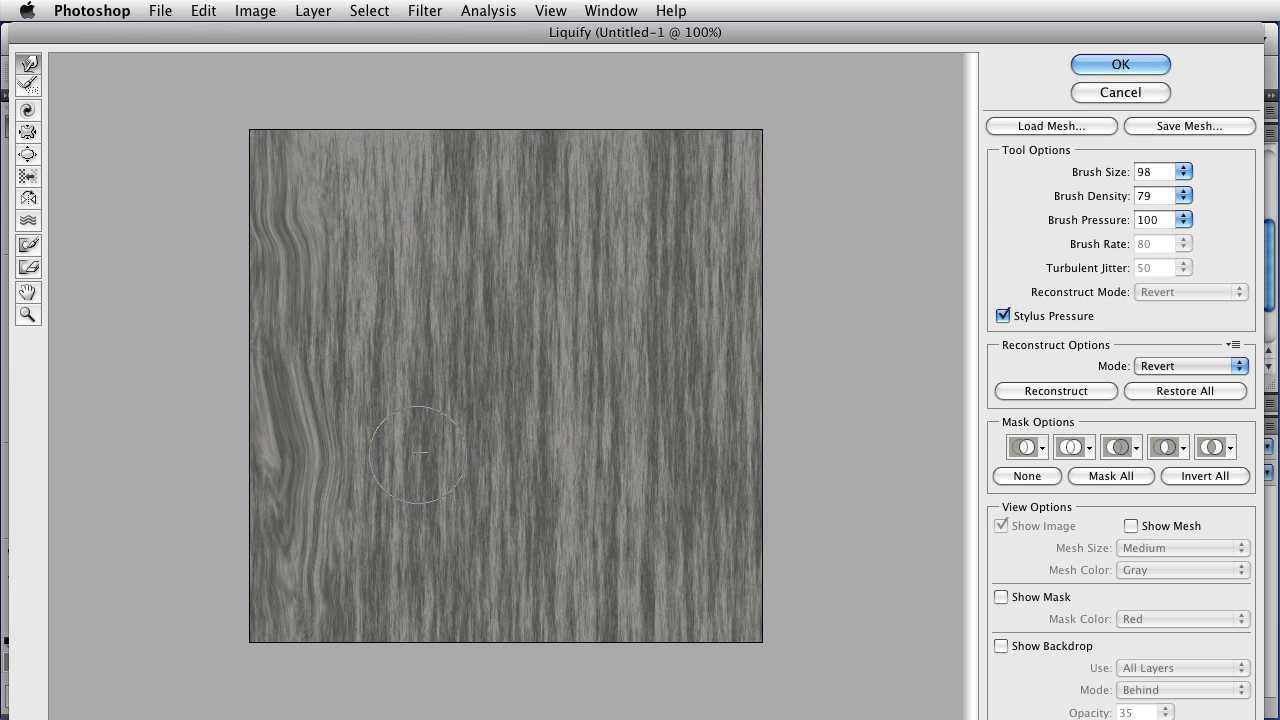
pyautogui.moveTo(361, 385)
pyautogui.mouseDown()
pyautogui.moveTo(431, 316)
pyautogui.moveTo(406, 100)
pyautogui.mouseUp()
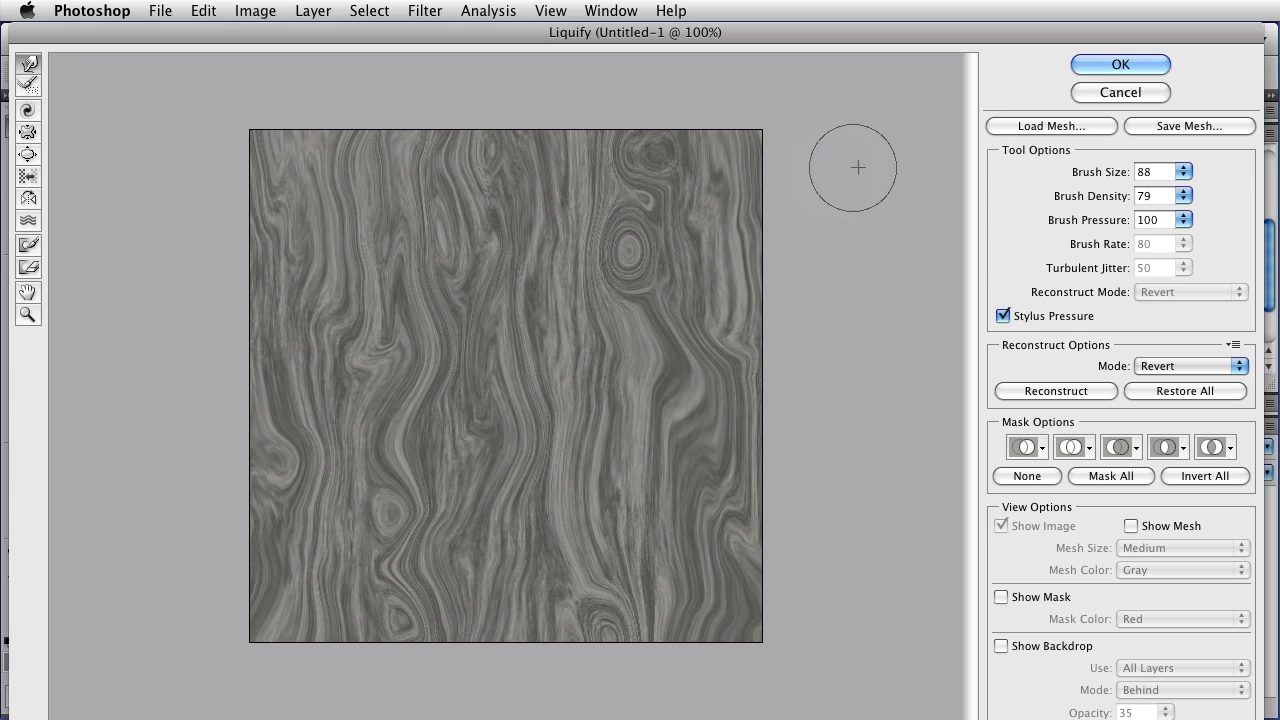
pyautogui.click(1088, 64)
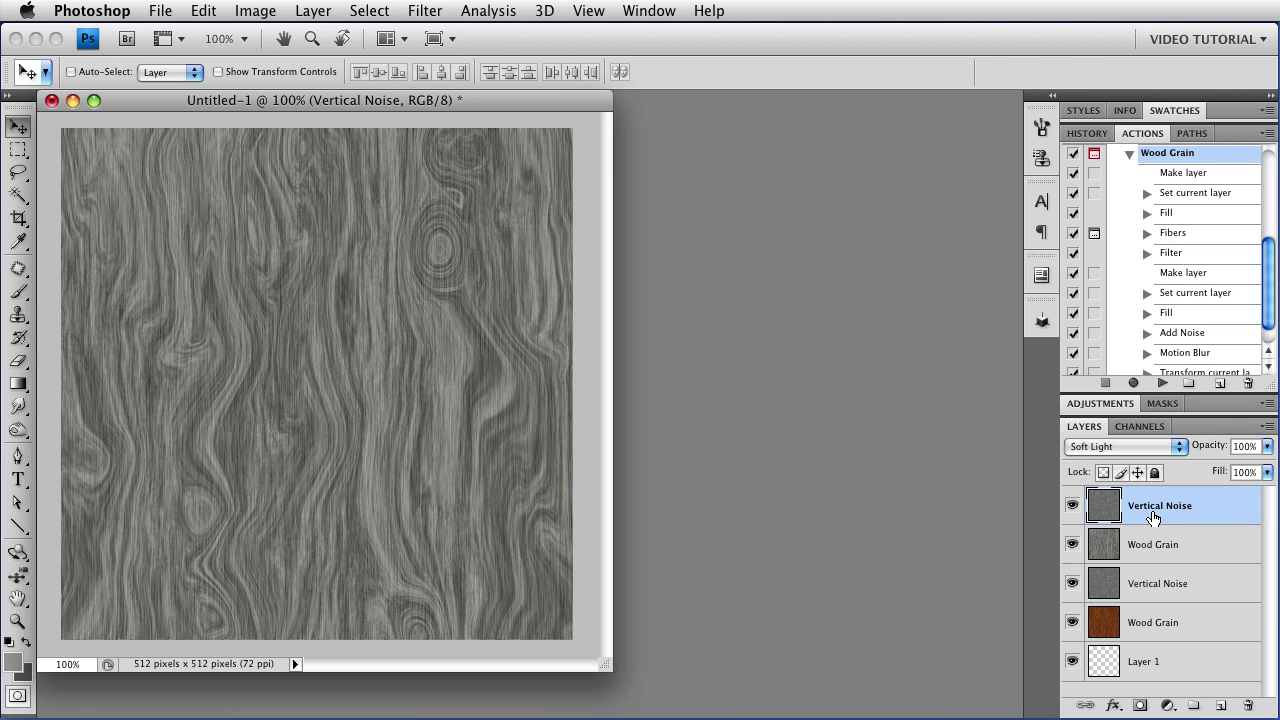
pyautogui.click(1073, 507)
pyautogui.click(1073, 507)
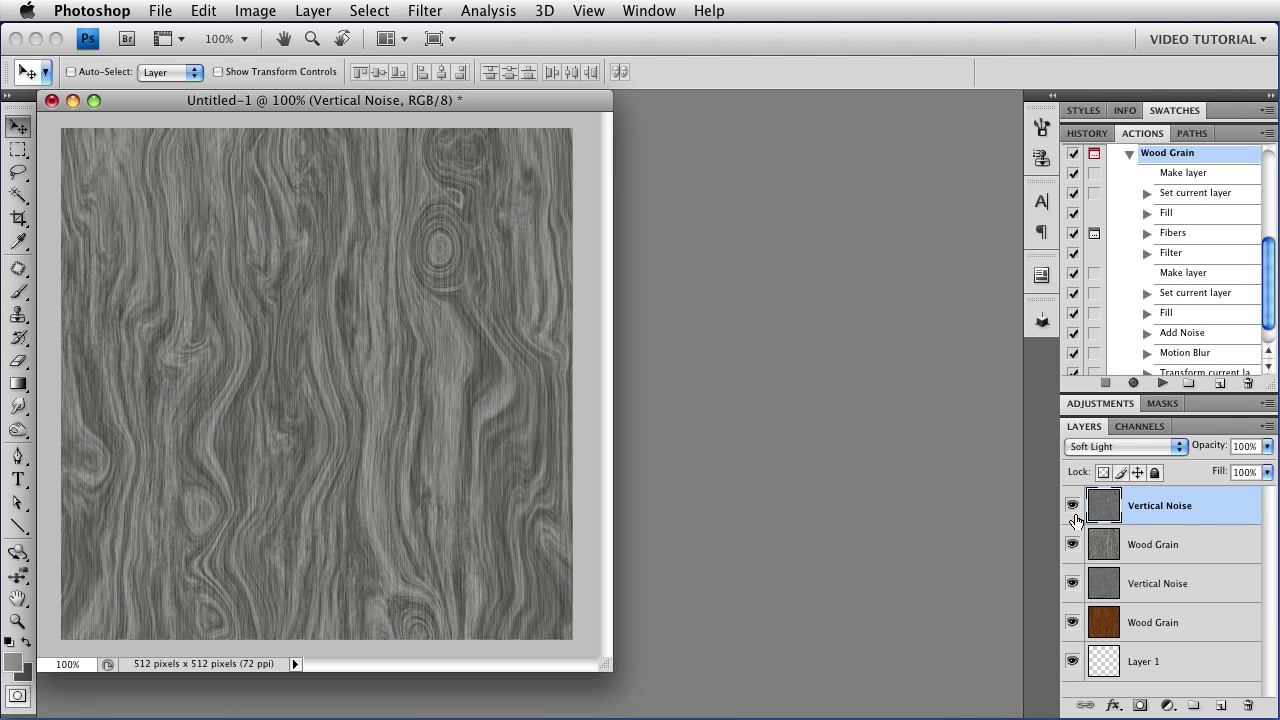